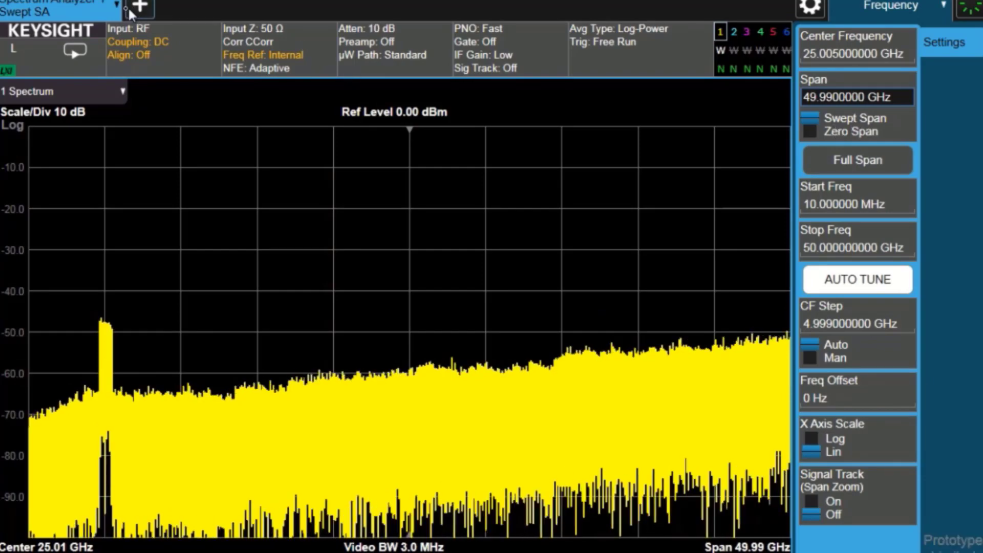
Switch the analyzer to Channel Quality / Group Delay mode and start the Group Delay measurement
{"action": "left_click", "coordinate": [114, 11]}
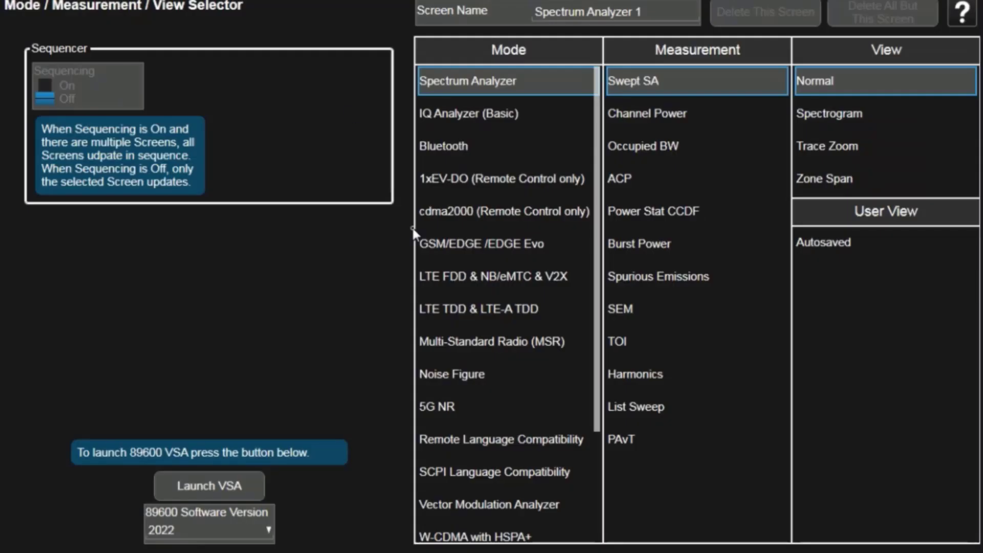
{"action": "left_click", "coordinate": [595, 513]}
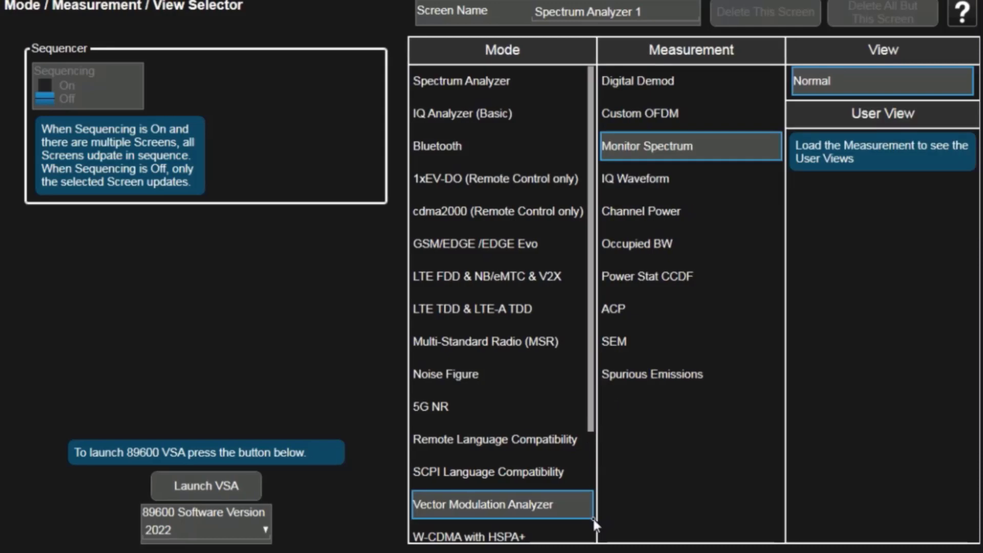
{"action": "scroll", "coordinate": [592, 520], "scroll_direction": "down", "scroll_amount": 4}
{"action": "scroll", "coordinate": [584, 530], "scroll_direction": "down", "scroll_amount": 1}
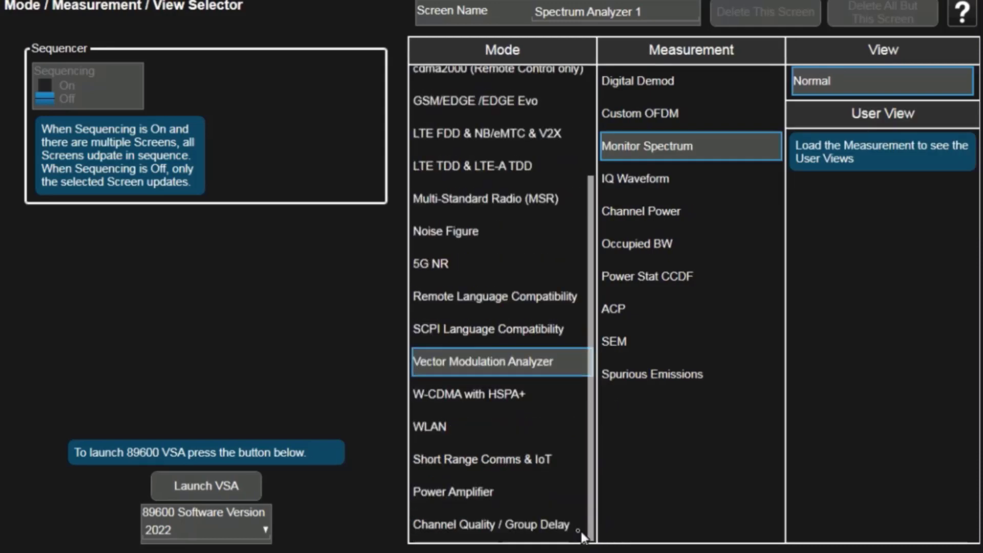
{"action": "left_click", "coordinate": [530, 523]}
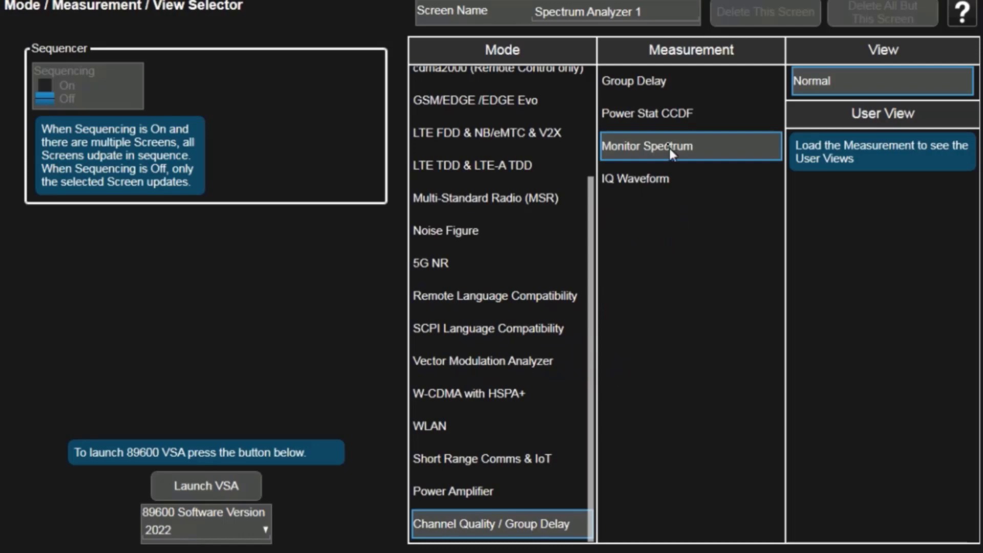
{"action": "left_click", "coordinate": [658, 90]}
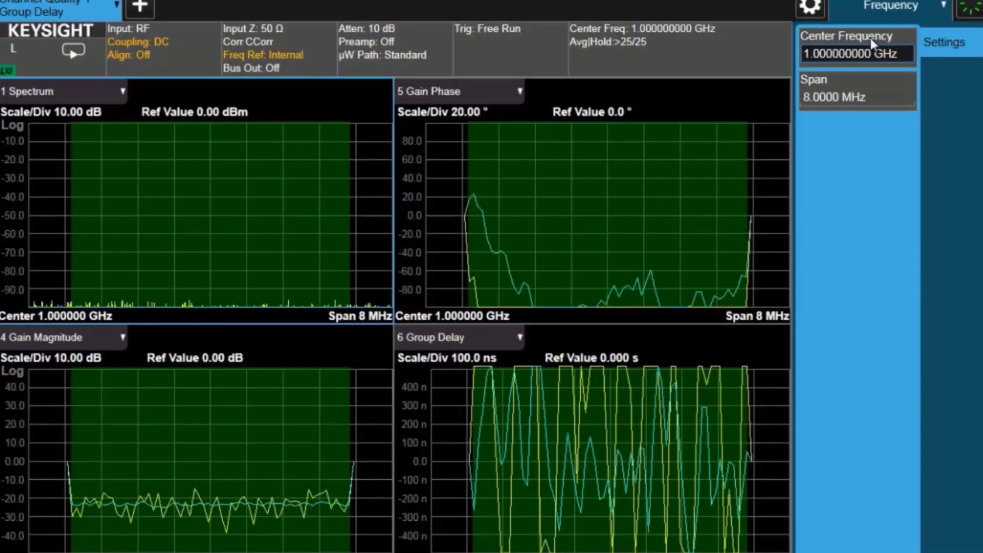
Set the center frequency to 5.07 GHz and the span to 1 GHz
{"action": "left_click", "coordinate": [855, 50]}
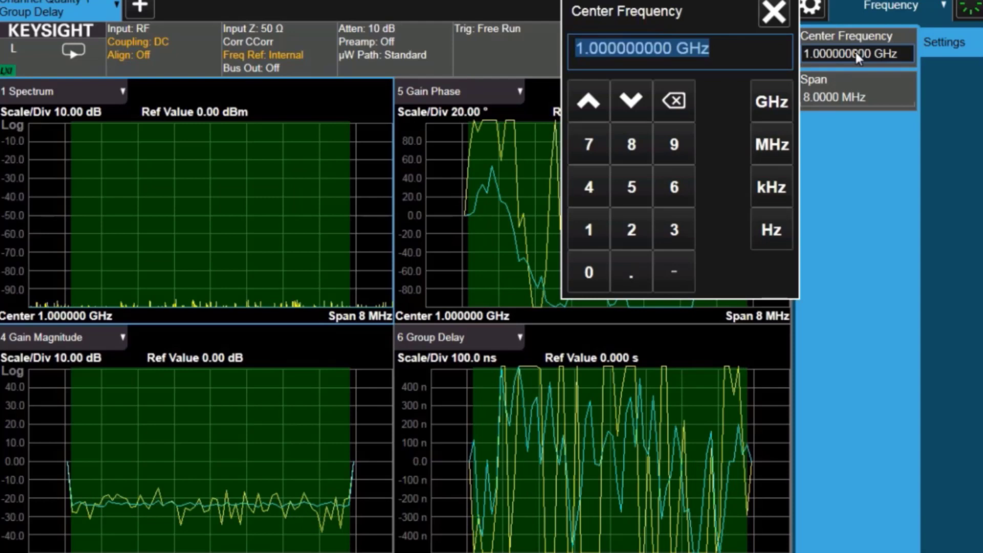
{"action": "type", "text": "5"}
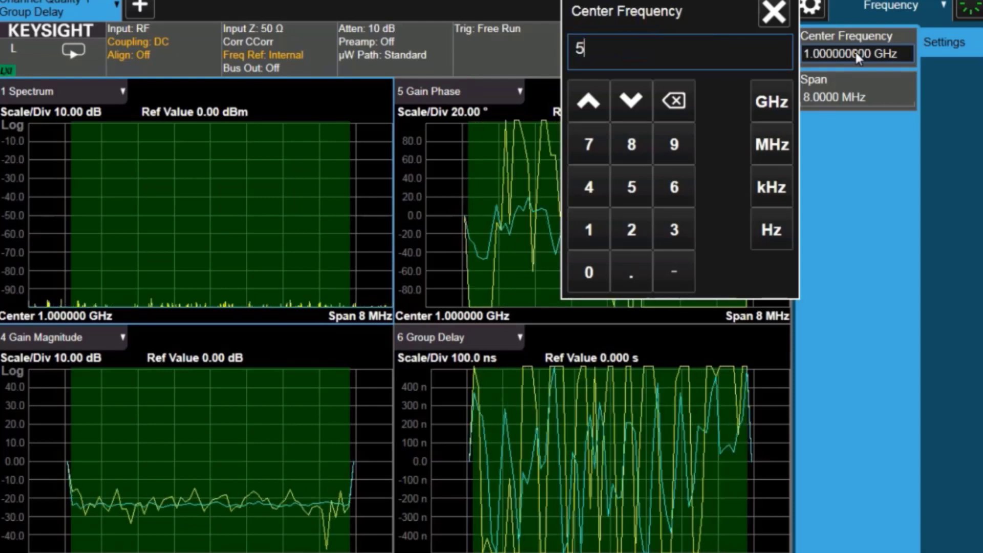
{"action": "type", "text": ".07"}
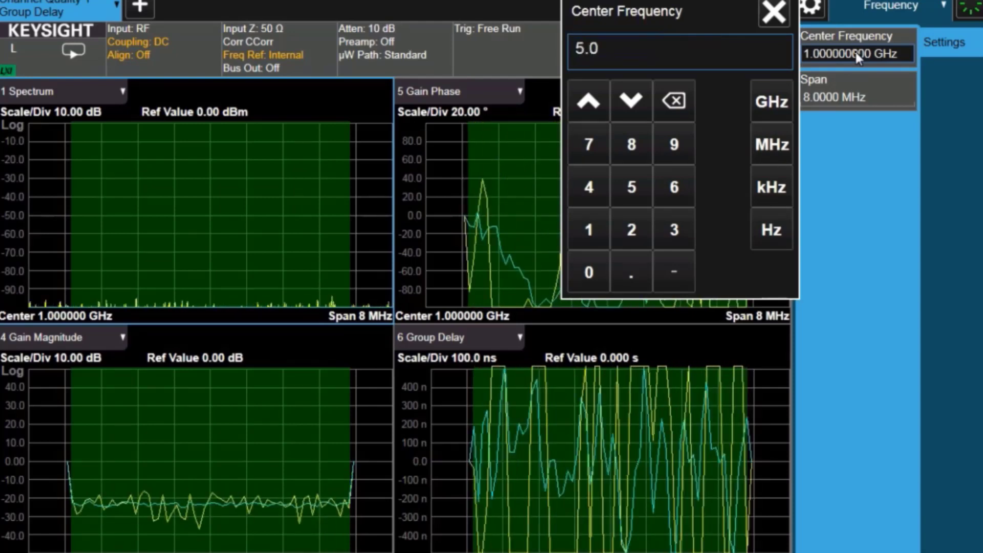
{"action": "left_click", "coordinate": [769, 102]}
{"action": "left_click", "coordinate": [812, 101]}
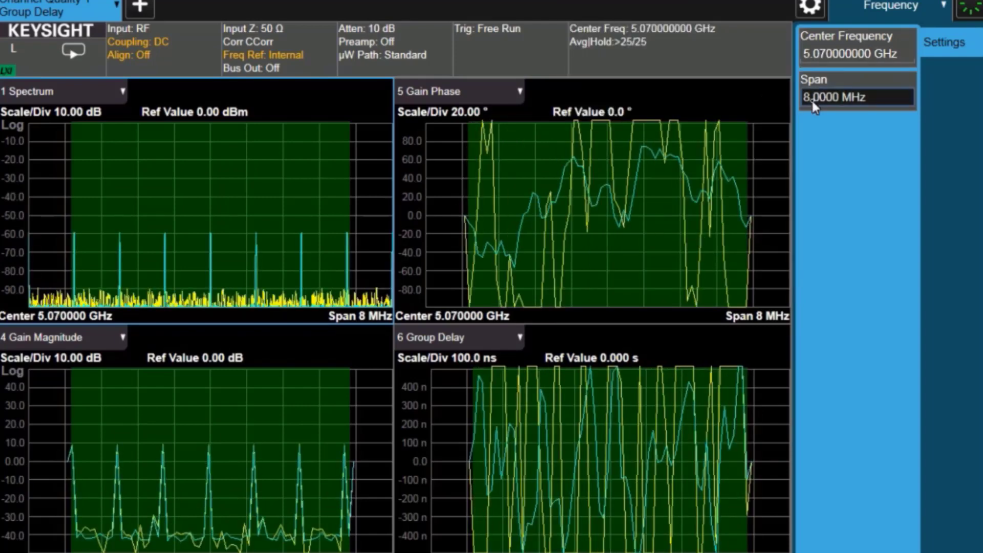
{"action": "type", "text": "1"}
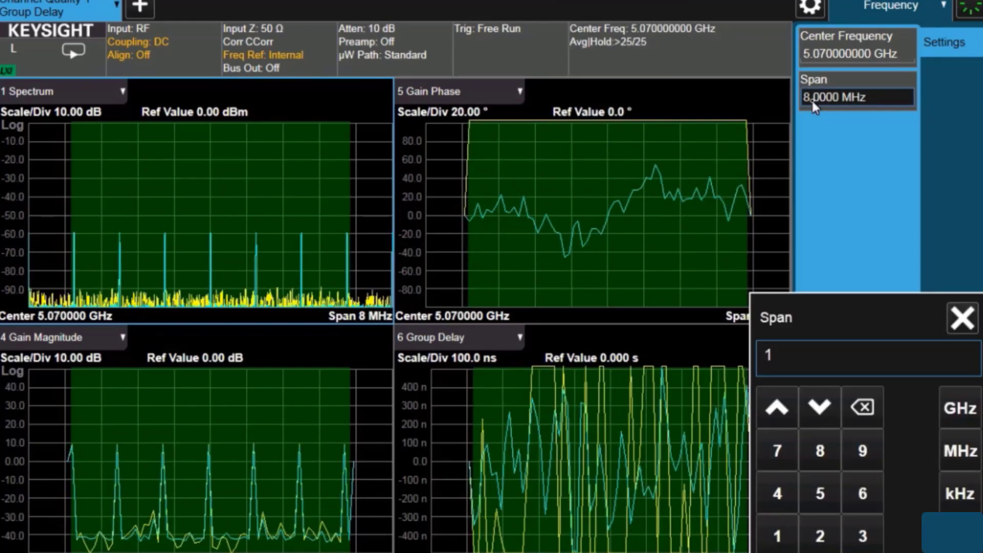
{"action": "left_click", "coordinate": [961, 409]}
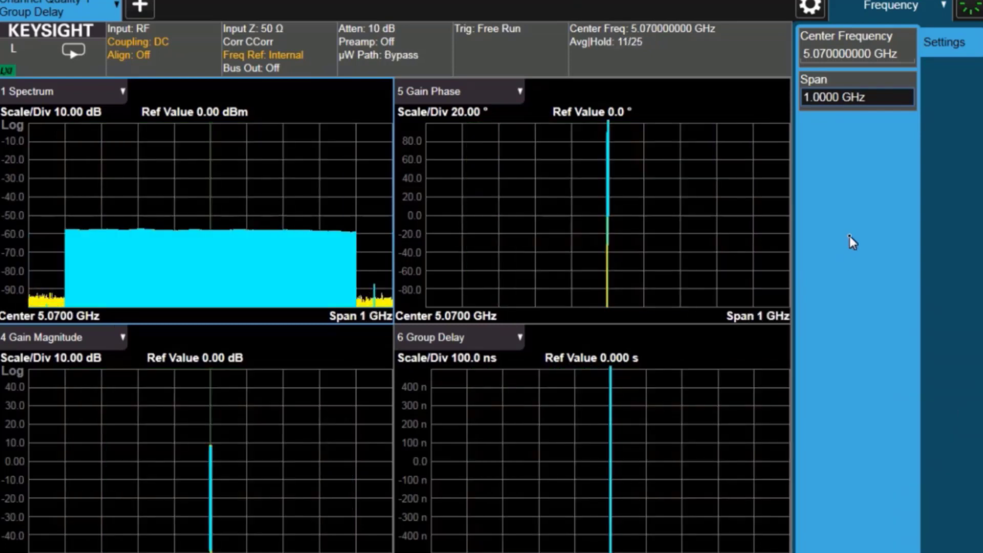
{"action": "left_click", "coordinate": [944, 6]}
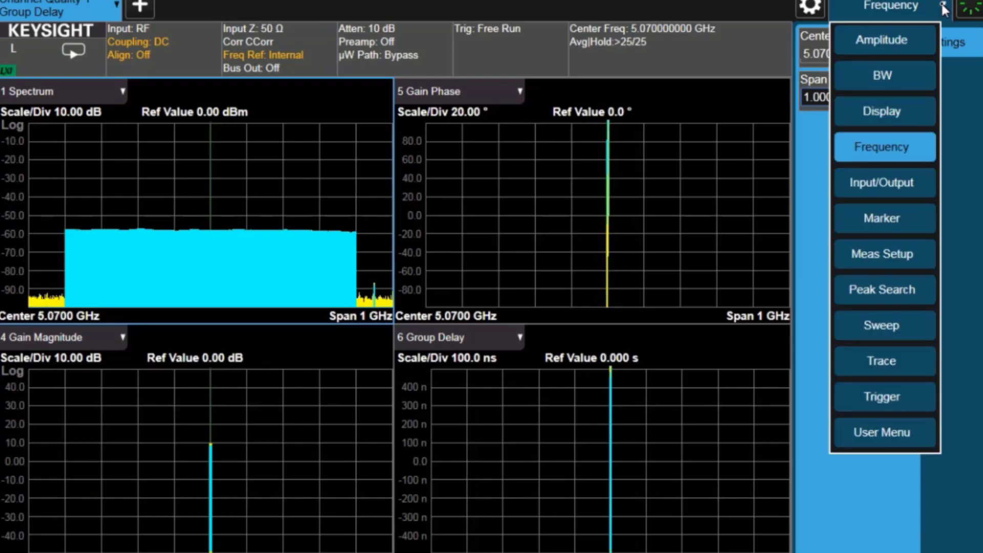
Connect the M9384B signal generator from the Meas Setup signal generator settings
{"action": "left_click", "coordinate": [874, 257]}
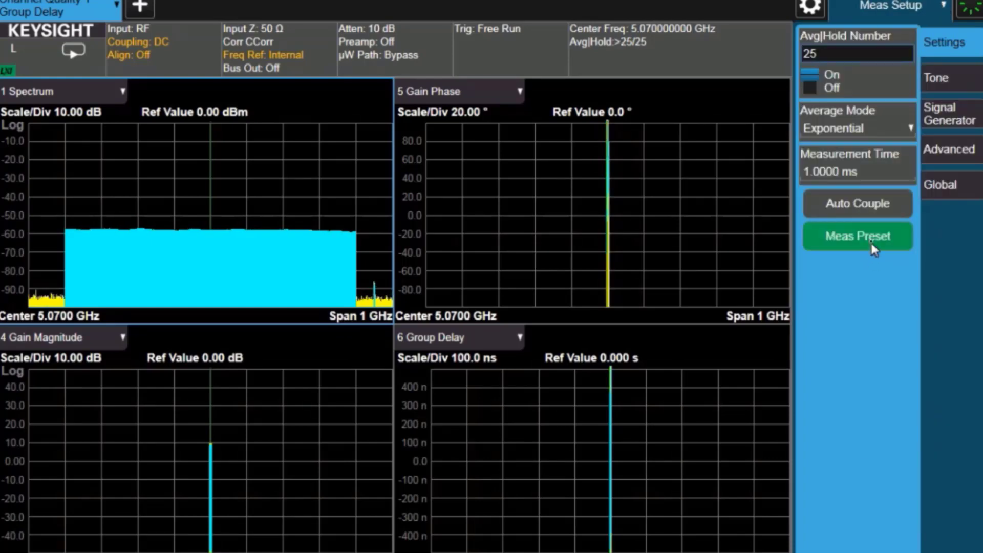
{"action": "left_click", "coordinate": [949, 115]}
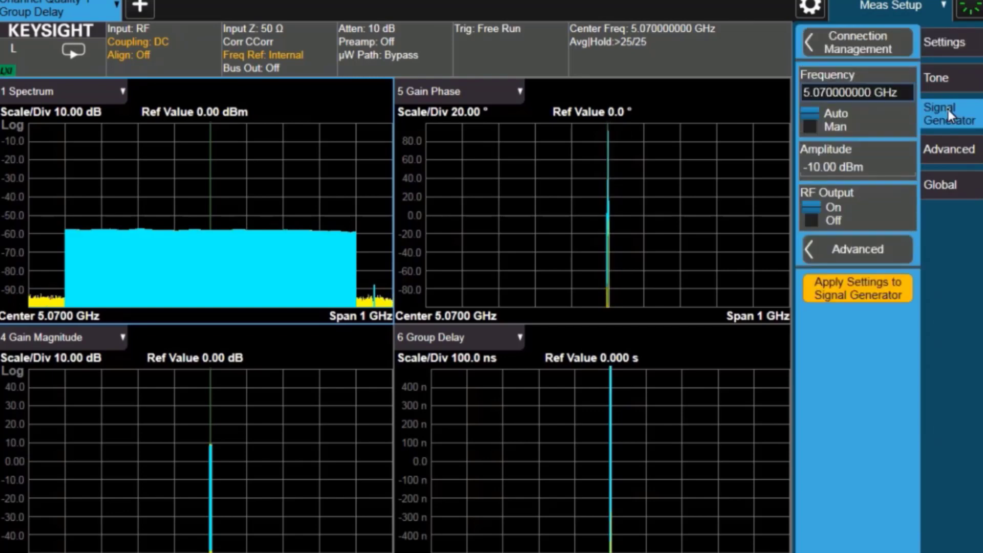
{"action": "left_click", "coordinate": [862, 42]}
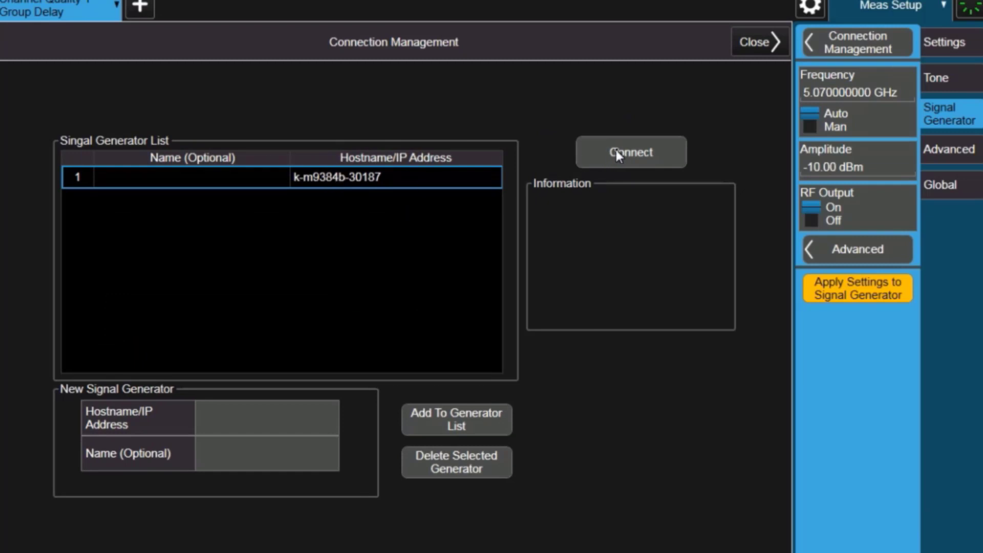
{"action": "left_click", "coordinate": [647, 155]}
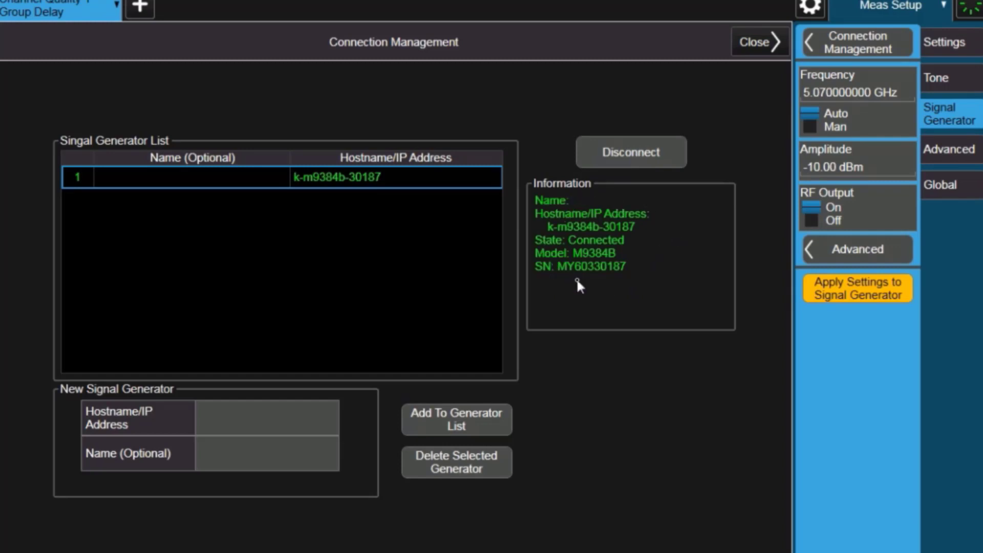
Apply a 10.00 dBm amplitude to the signal generator and close connection management
{"action": "left_click", "coordinate": [842, 166]}
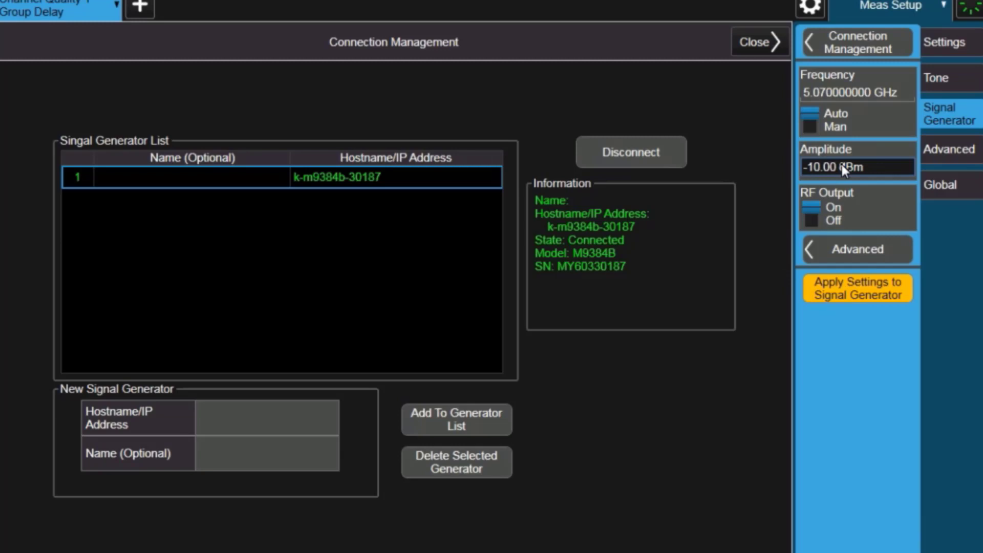
{"action": "type", "text": "10"}
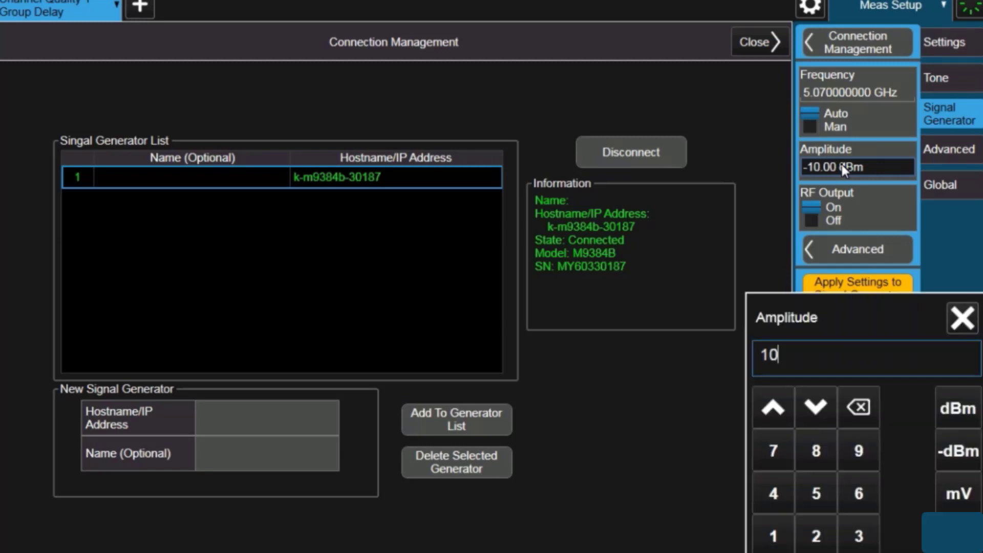
{"action": "left_click", "coordinate": [952, 416]}
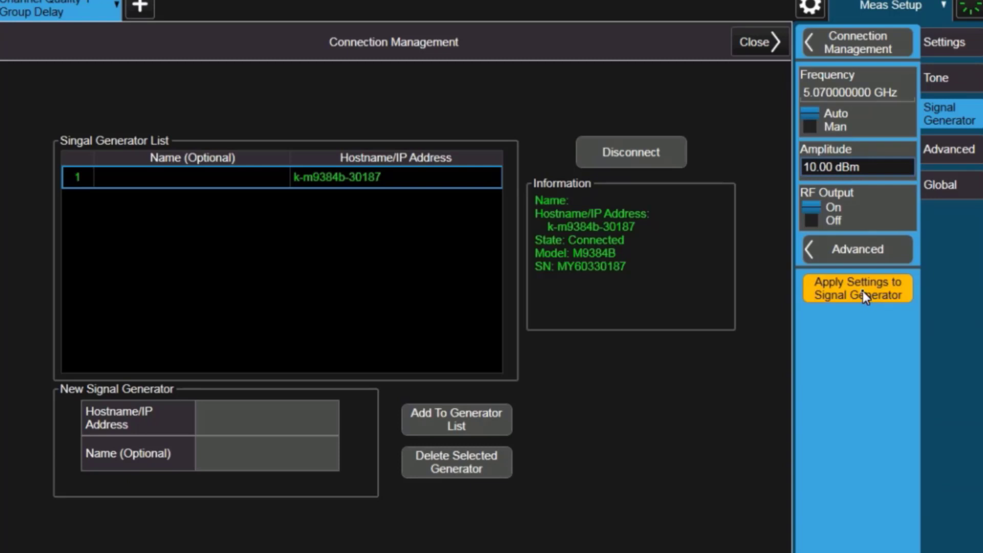
{"action": "left_click", "coordinate": [862, 291]}
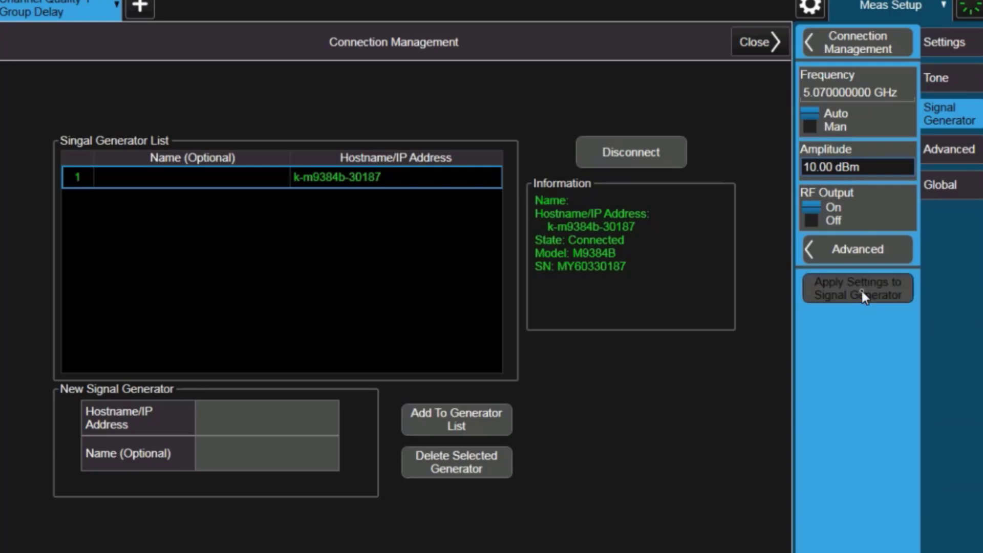
{"action": "left_click", "coordinate": [758, 39]}
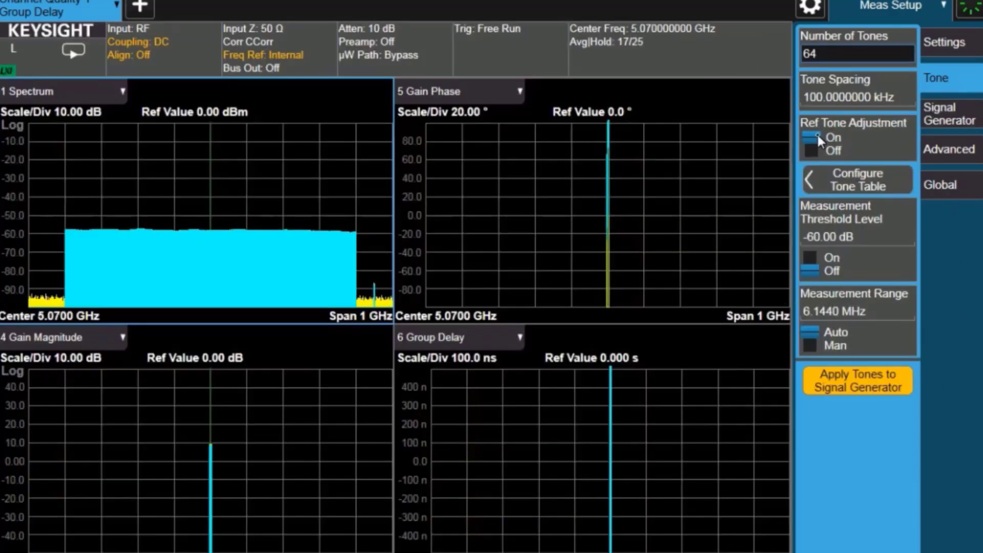
Set 801 tones with 1 MHz tone spacing
{"action": "left_click", "coordinate": [824, 54]}
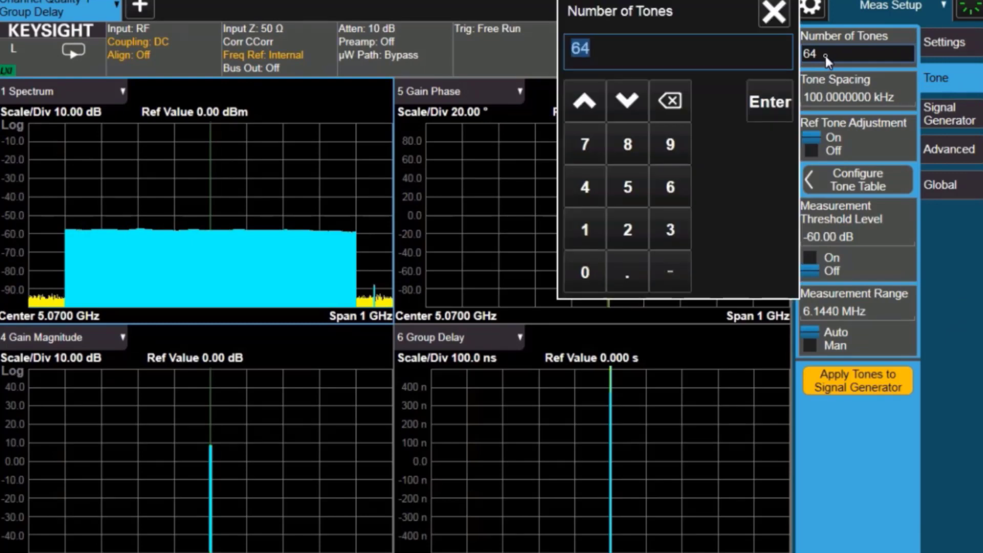
{"action": "type", "text": "8"}
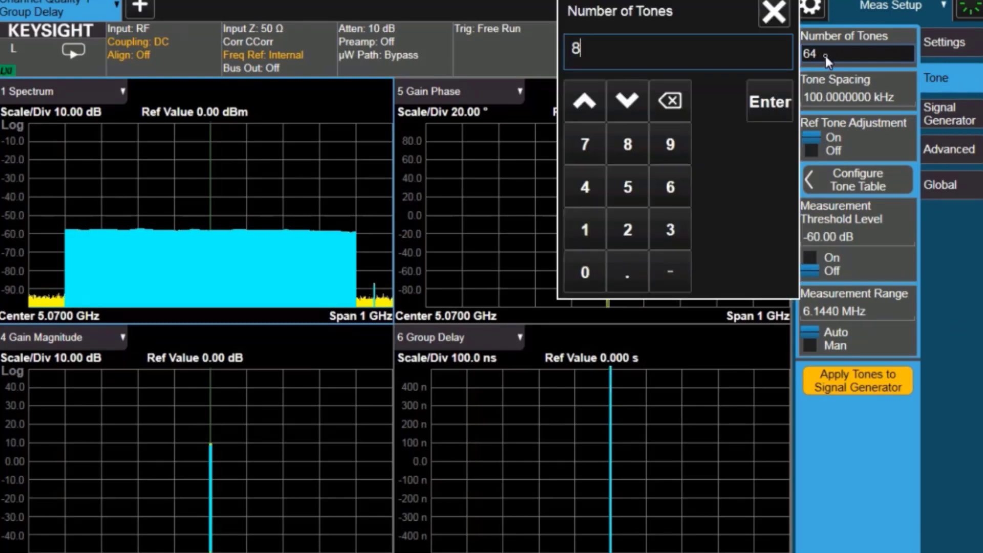
{"action": "type", "text": "01"}
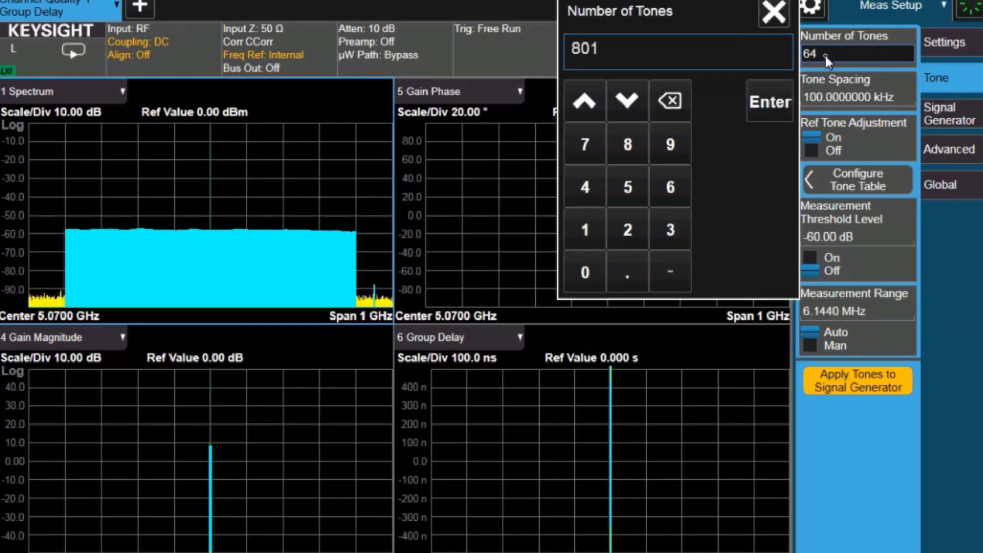
{"action": "left_click", "coordinate": [760, 103]}
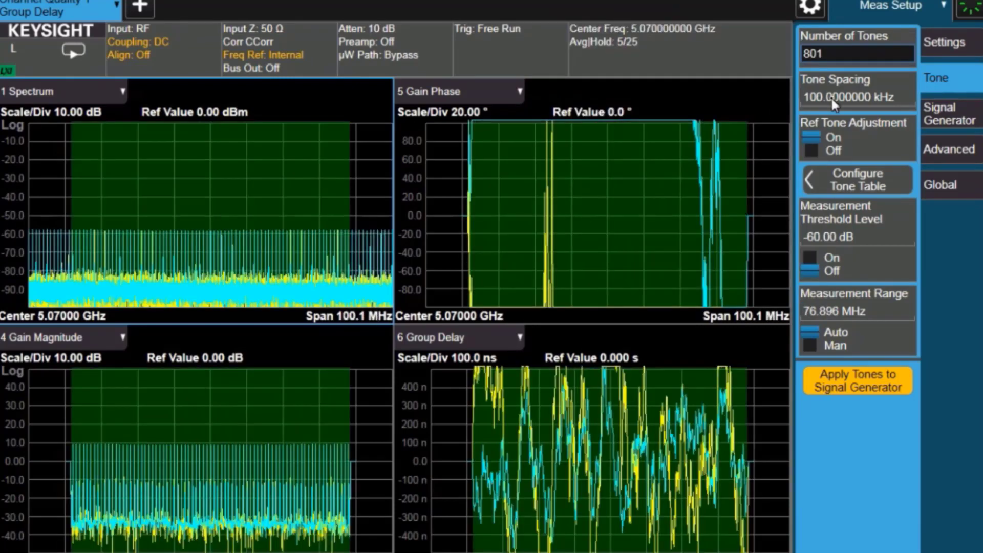
{"action": "left_click", "coordinate": [832, 98]}
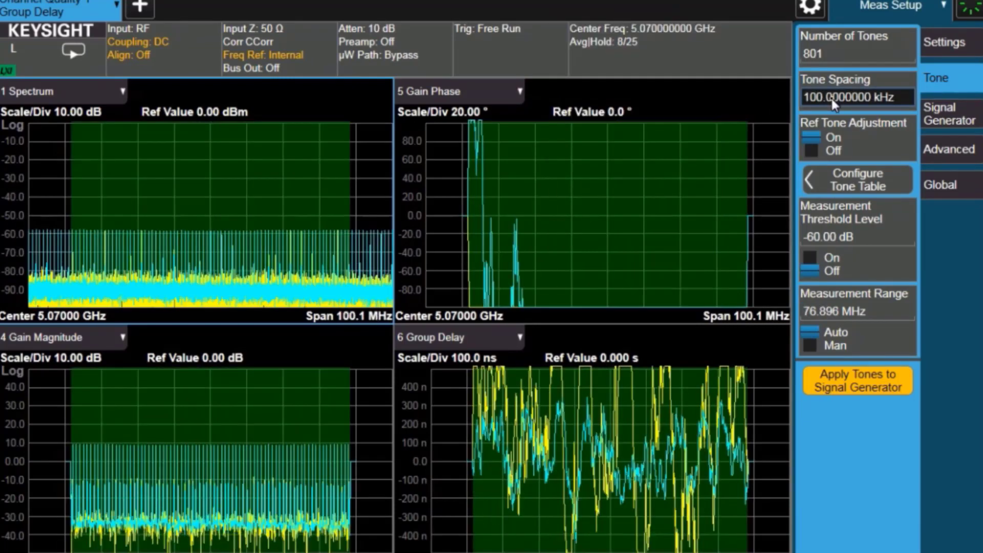
{"action": "type", "text": "1"}
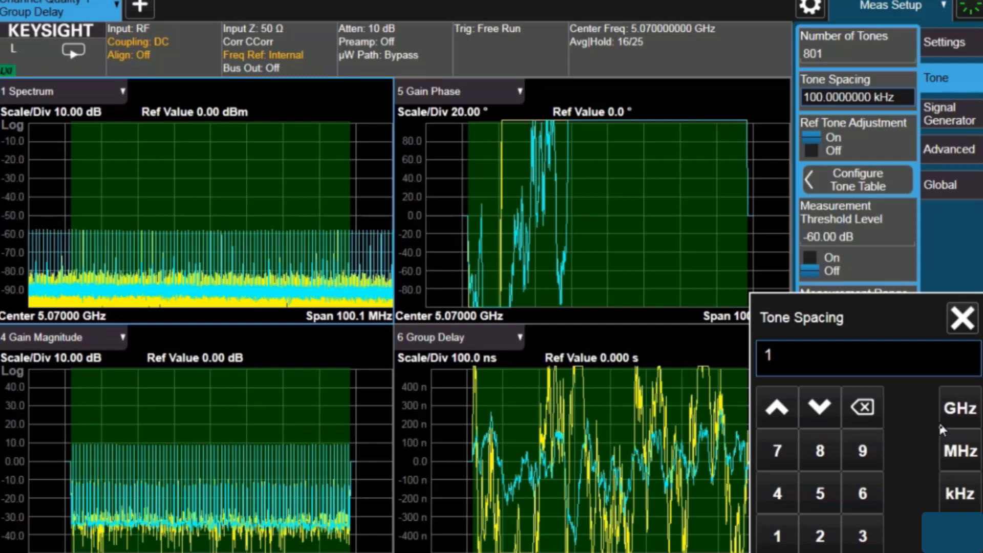
{"action": "left_click", "coordinate": [958, 450]}
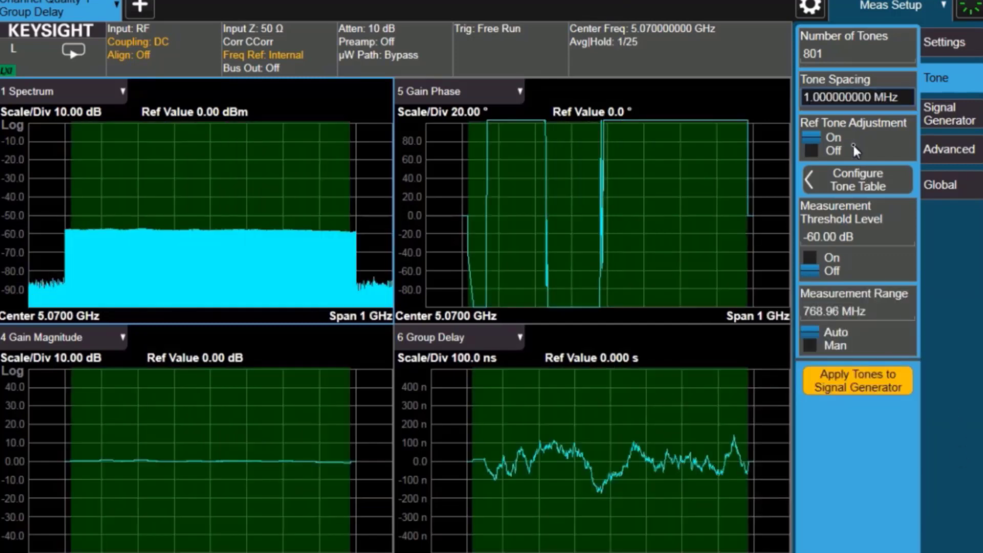
{"action": "left_click", "coordinate": [853, 184]}
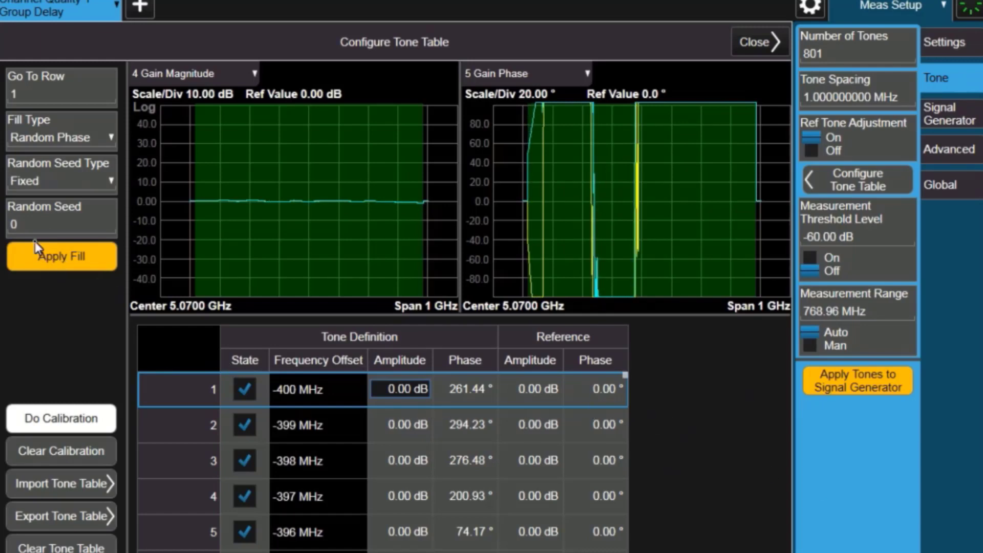
Fill the tones with random phases (seed 0), send them to the generator, and close the table
{"action": "left_click", "coordinate": [50, 261]}
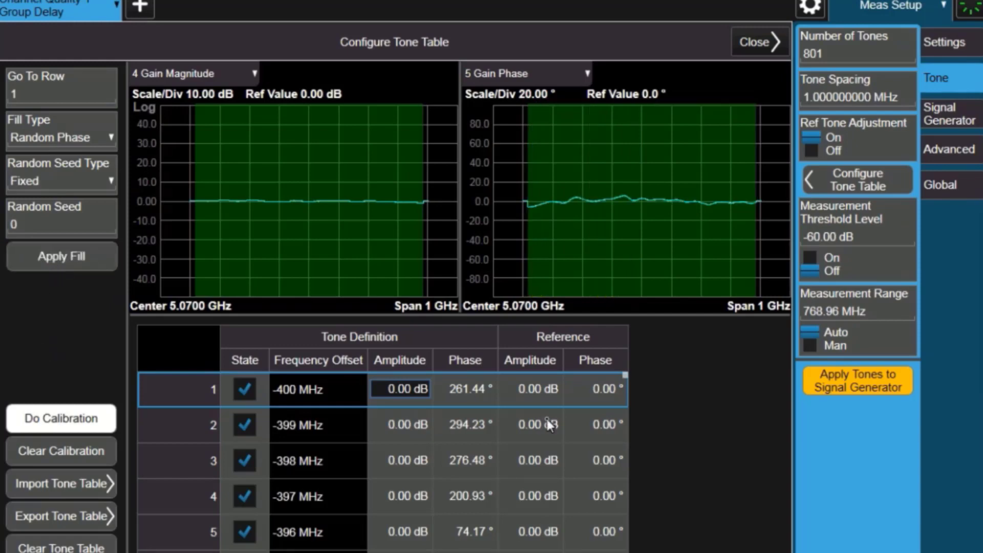
{"action": "left_click", "coordinate": [859, 376]}
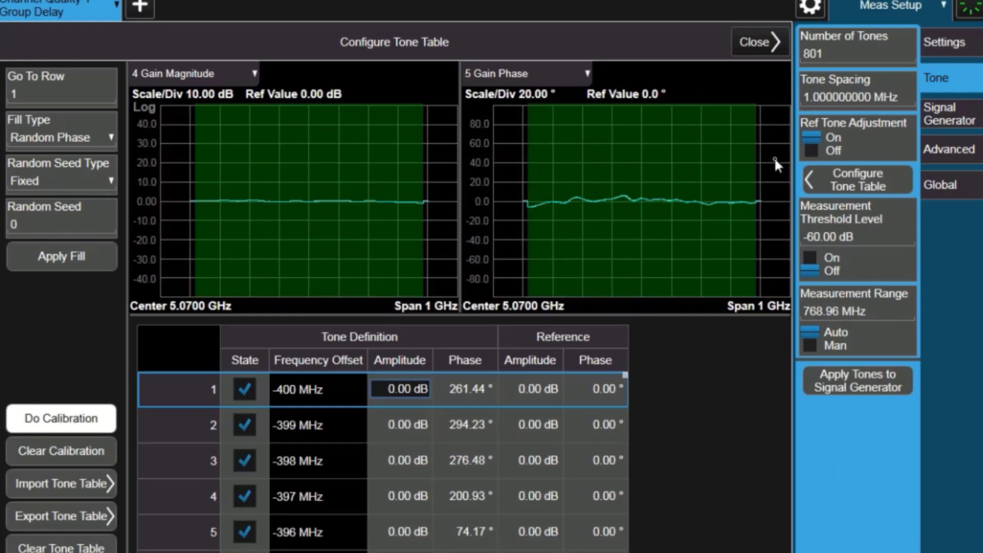
{"action": "left_click", "coordinate": [756, 43]}
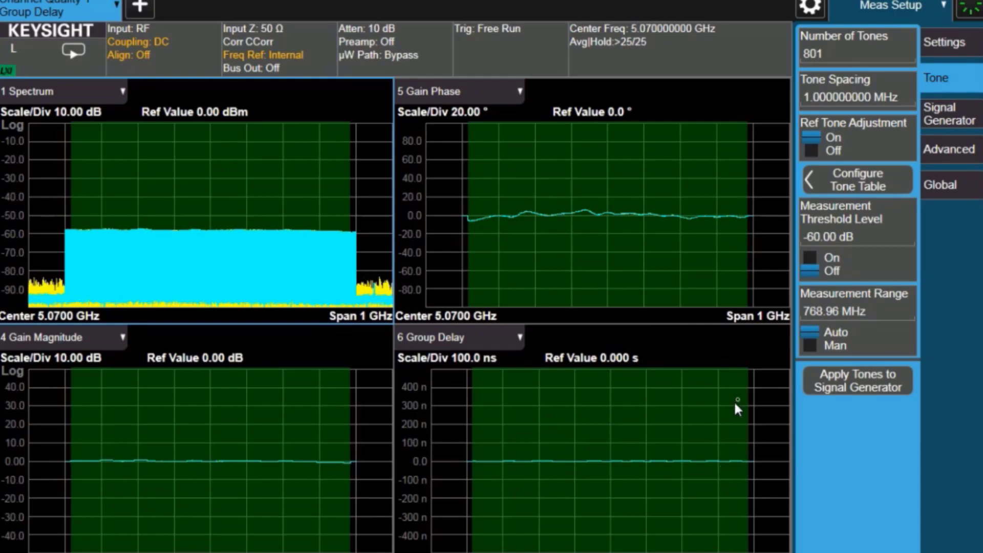
Run the tone calibration from the tone table and dismiss the completion message
{"action": "left_click", "coordinate": [859, 173]}
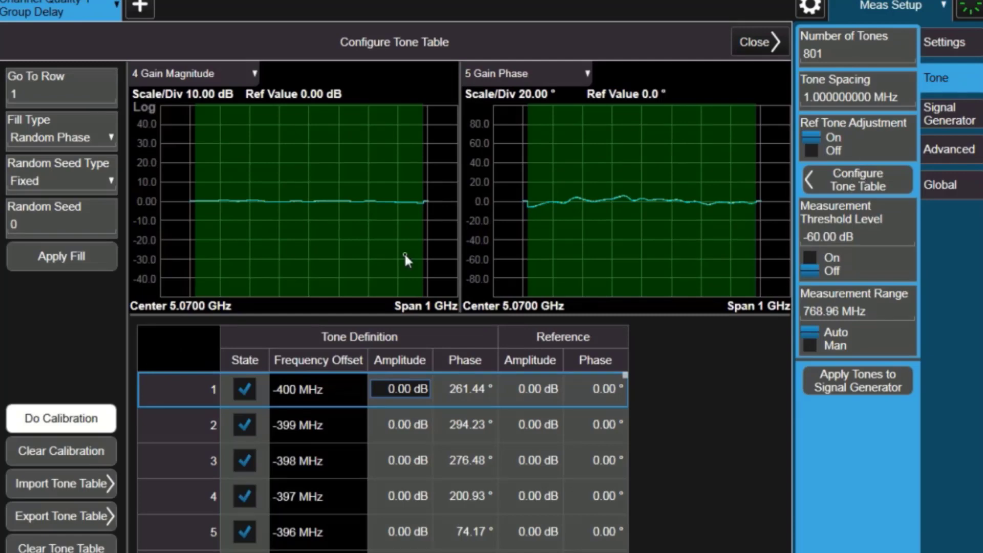
{"action": "left_click", "coordinate": [41, 422]}
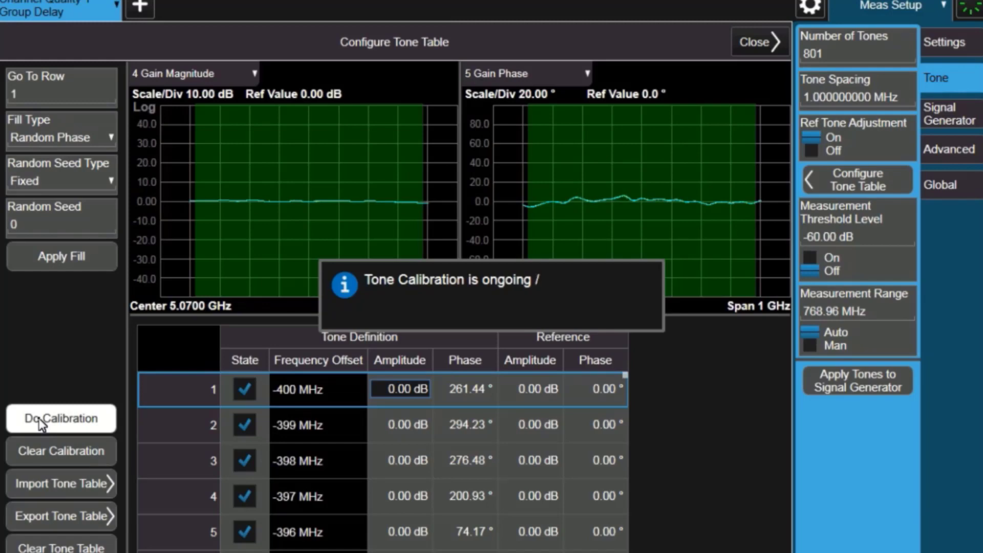
{"action": "left_click", "coordinate": [397, 291]}
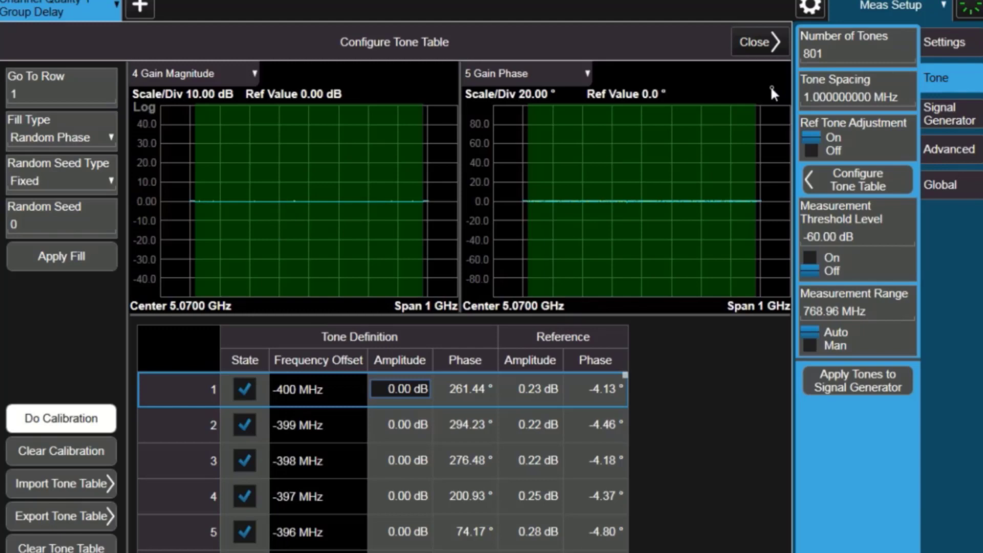
Close the Configure Tone Table screen to return to the four calibrated plots
{"action": "left_click", "coordinate": [758, 41]}
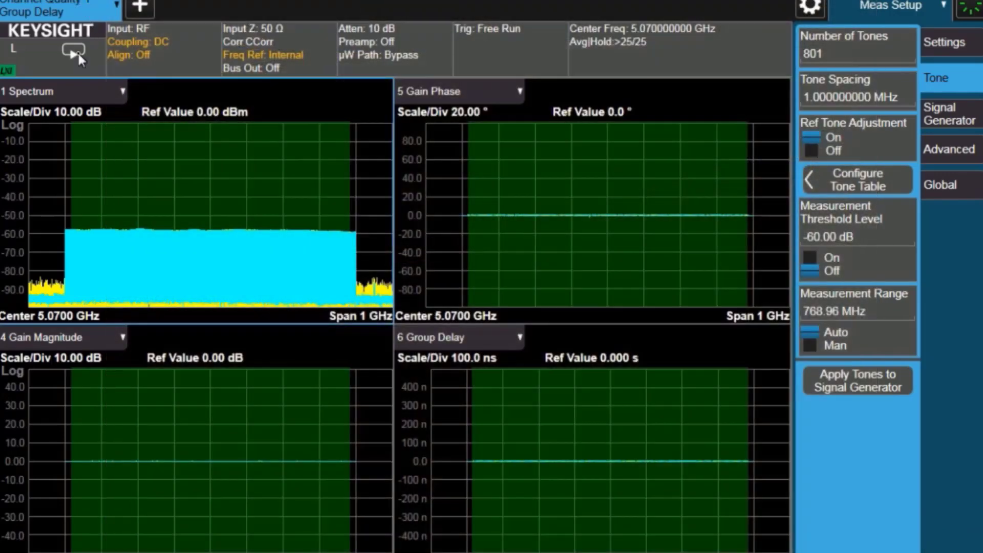
Restart the averaged measurement and set Gain Magnitude scale to 5, then 2 dB per division
{"action": "left_click", "coordinate": [76, 54]}
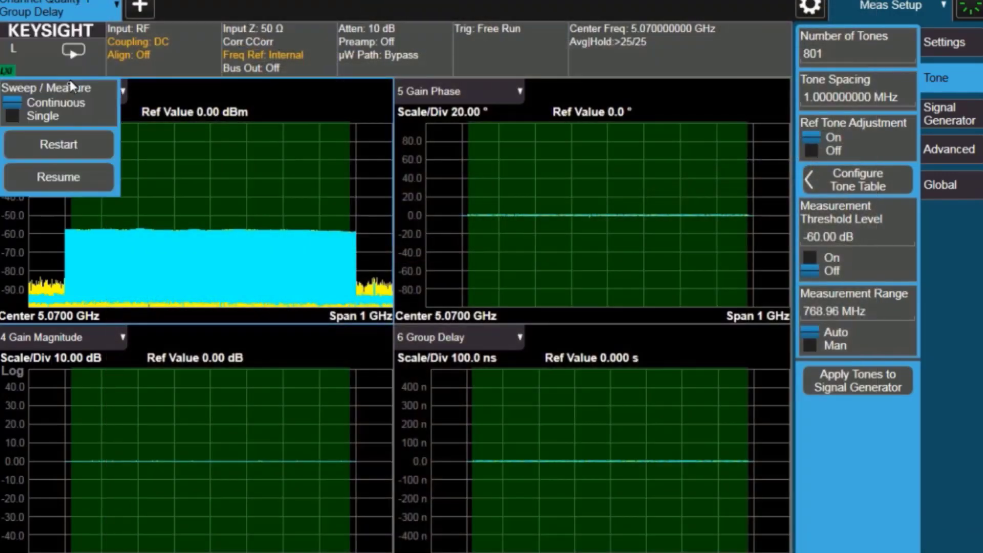
{"action": "left_click", "coordinate": [57, 148]}
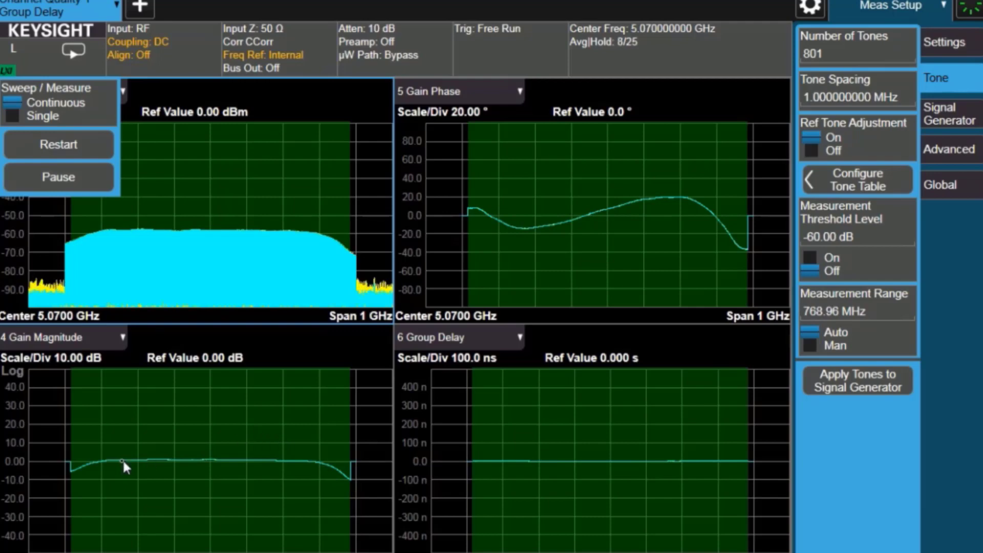
{"action": "left_click", "coordinate": [19, 453]}
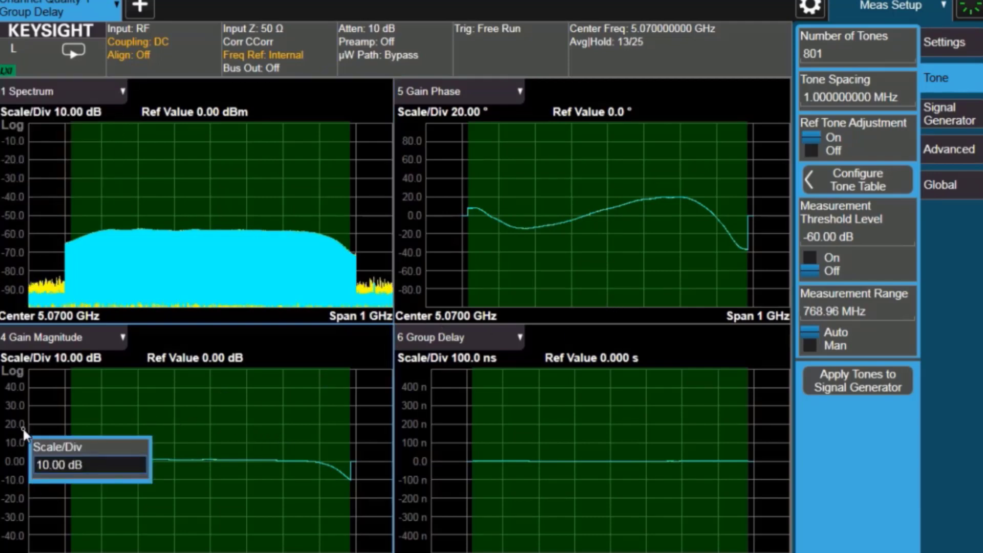
{"action": "left_click", "coordinate": [63, 463]}
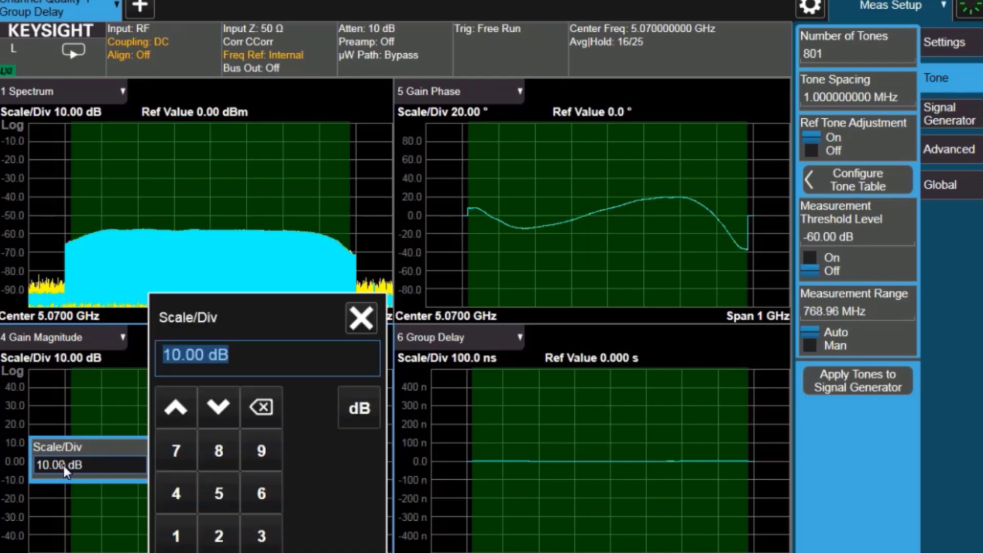
{"action": "type", "text": "5"}
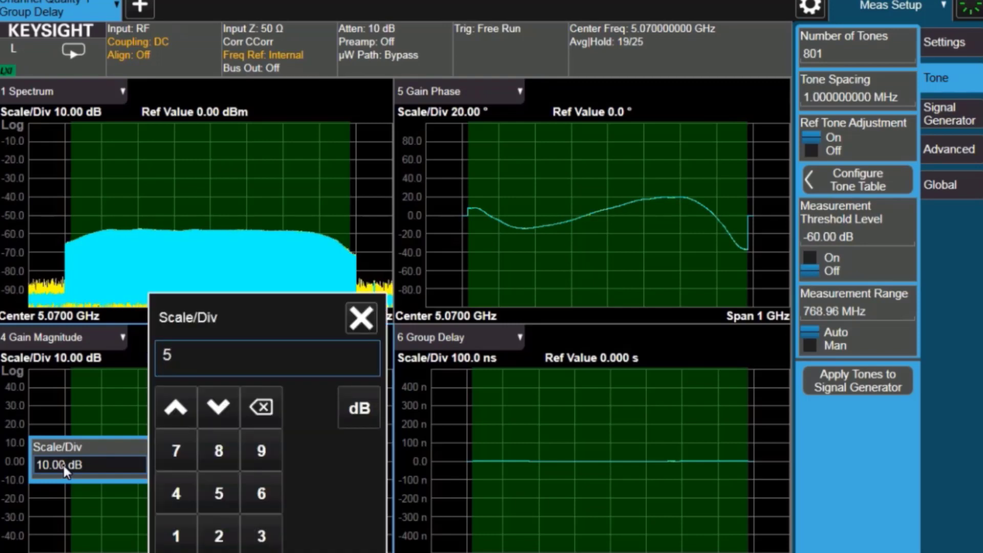
{"action": "key", "text": "Return"}
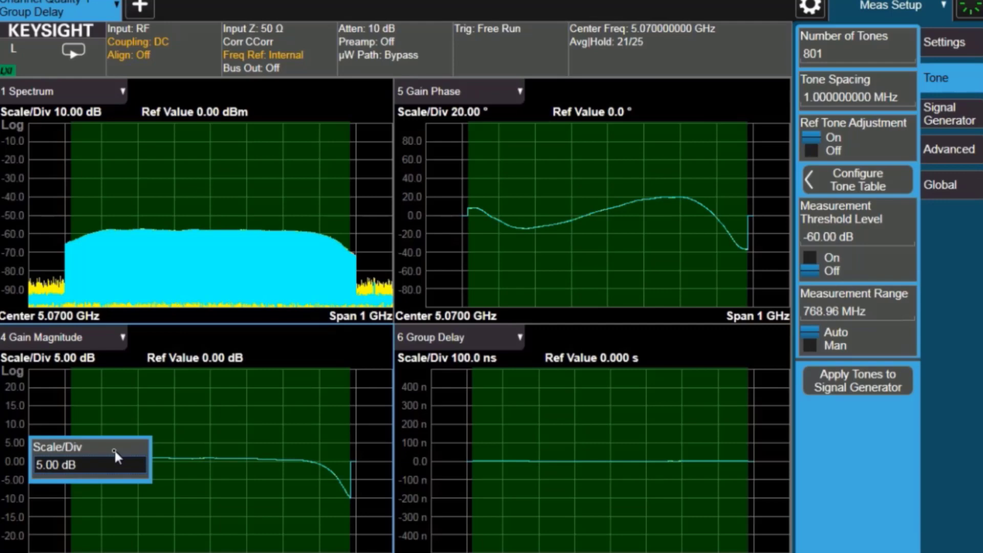
{"action": "left_click", "coordinate": [106, 459]}
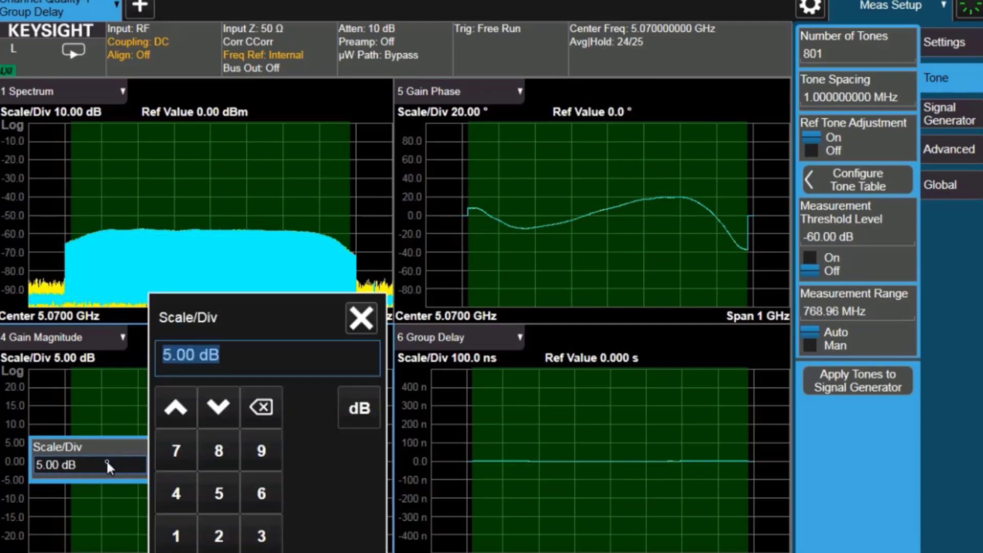
{"action": "type", "text": "2"}
{"action": "key", "text": "Return"}
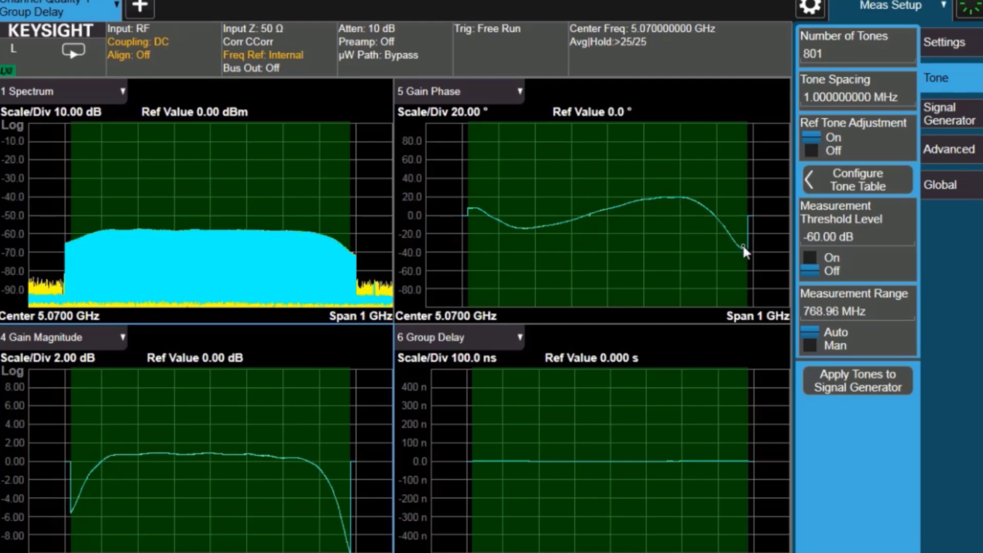
Set the Group Delay y-axis scale to 1 ns per division
{"action": "right_click", "coordinate": [407, 470]}
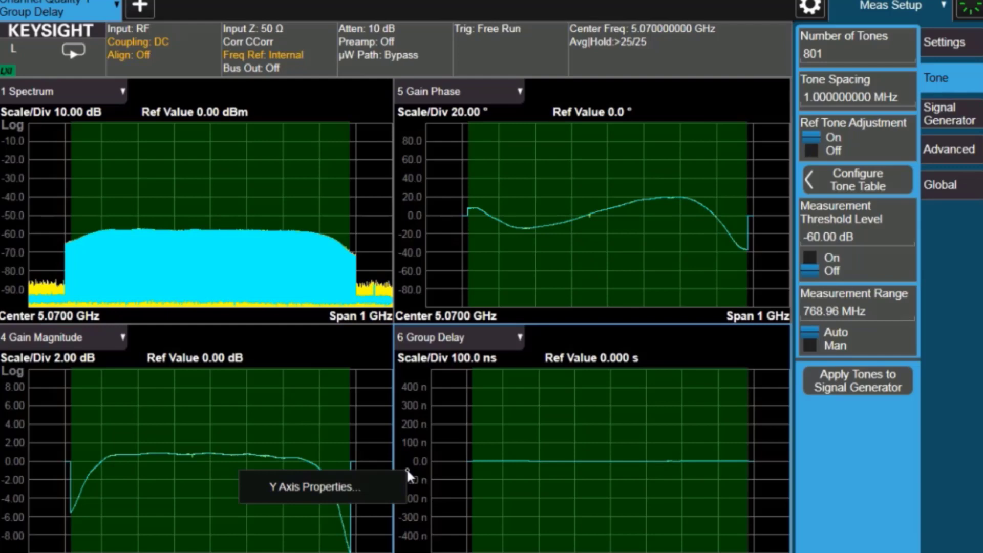
{"action": "left_click", "coordinate": [414, 438]}
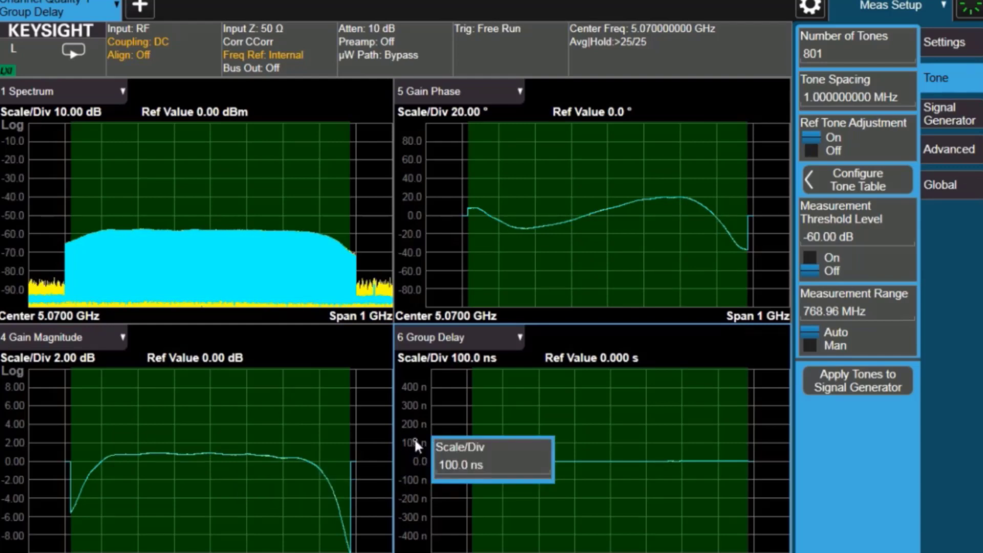
{"action": "left_click", "coordinate": [460, 464]}
{"action": "type", "text": "1"}
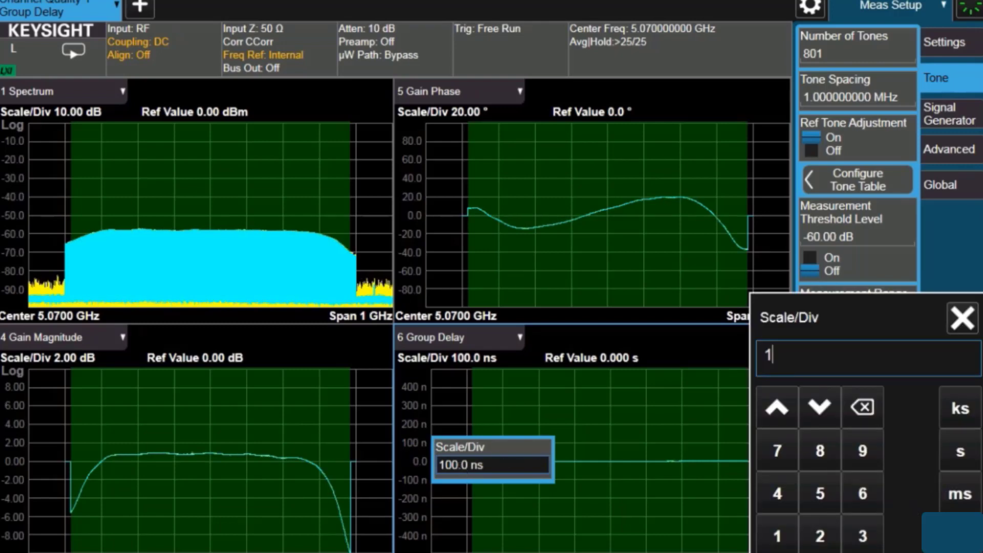
{"action": "key", "text": "Return"}
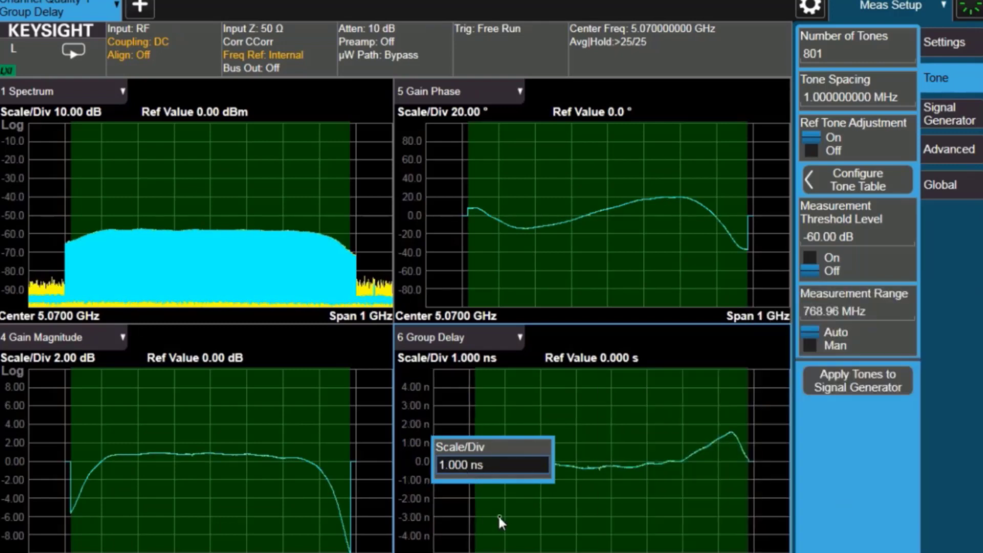
{"action": "left_click", "coordinate": [500, 515]}
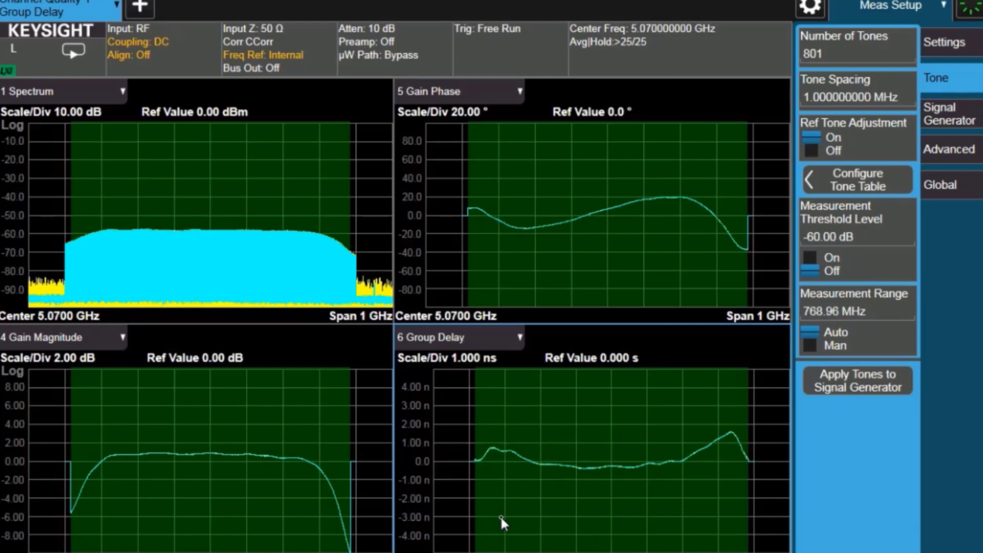
Turn on marker 1 and assign it to the Gain Phase trace
{"action": "left_click", "coordinate": [602, 293]}
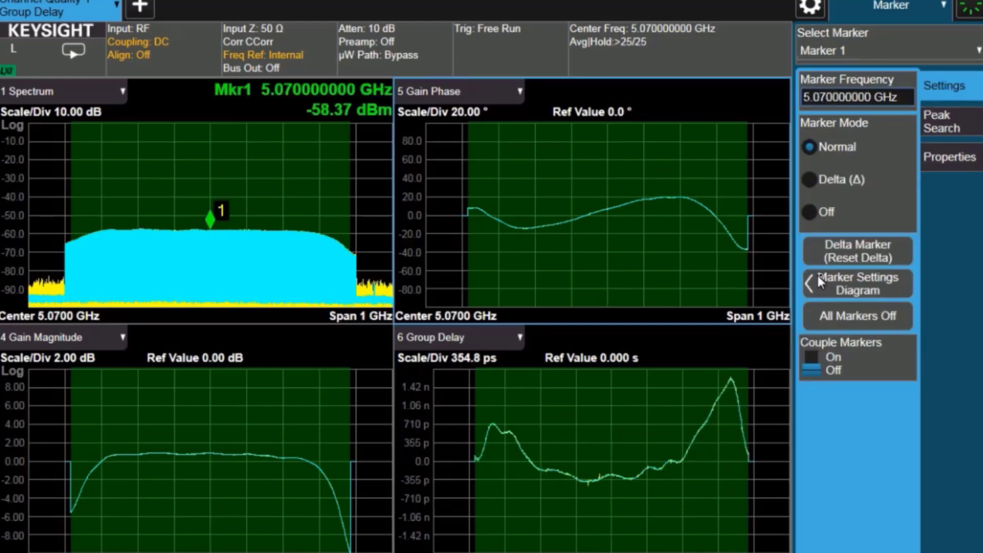
{"action": "left_click", "coordinate": [836, 281]}
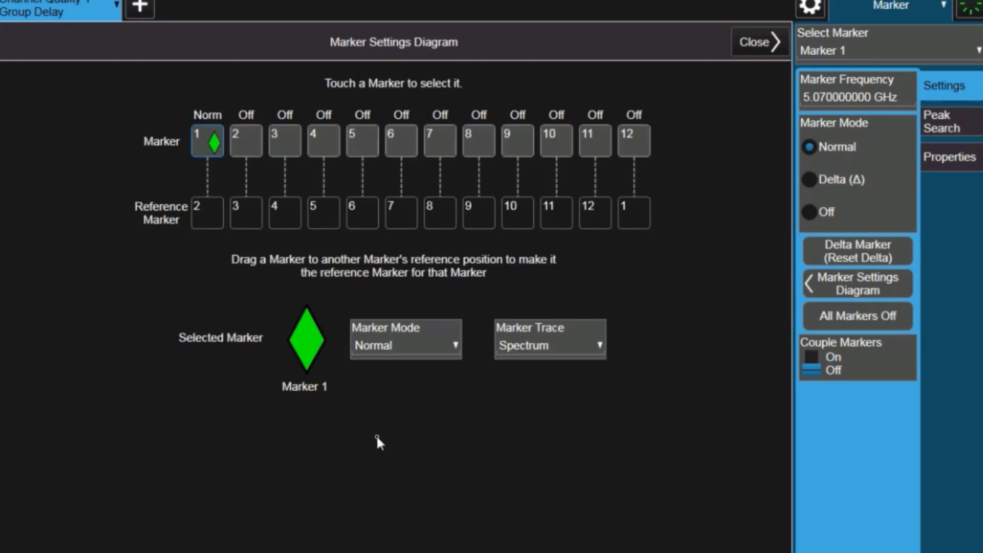
{"action": "left_click", "coordinate": [517, 347]}
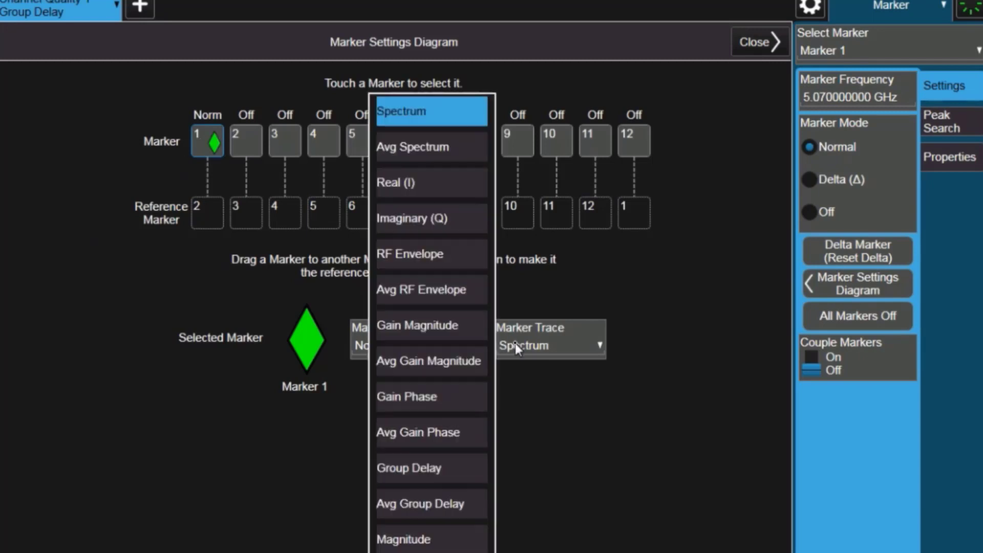
{"action": "left_click", "coordinate": [424, 403]}
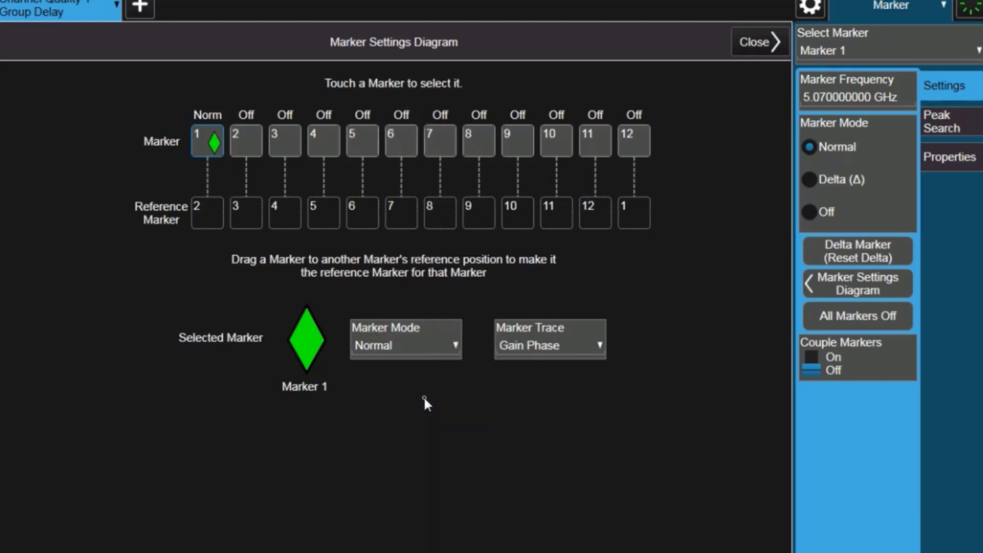
{"action": "left_click", "coordinate": [398, 349]}
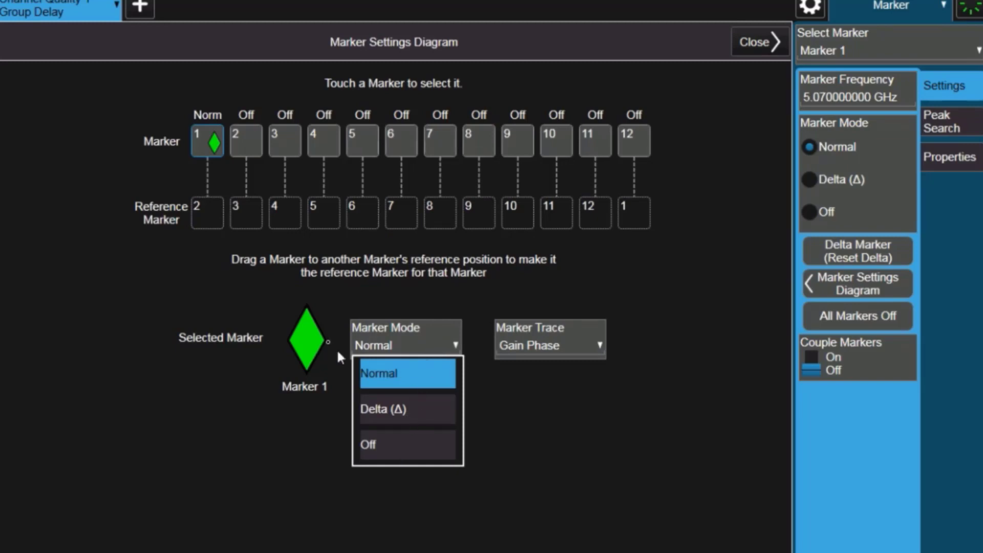
{"action": "left_click", "coordinate": [748, 44]}
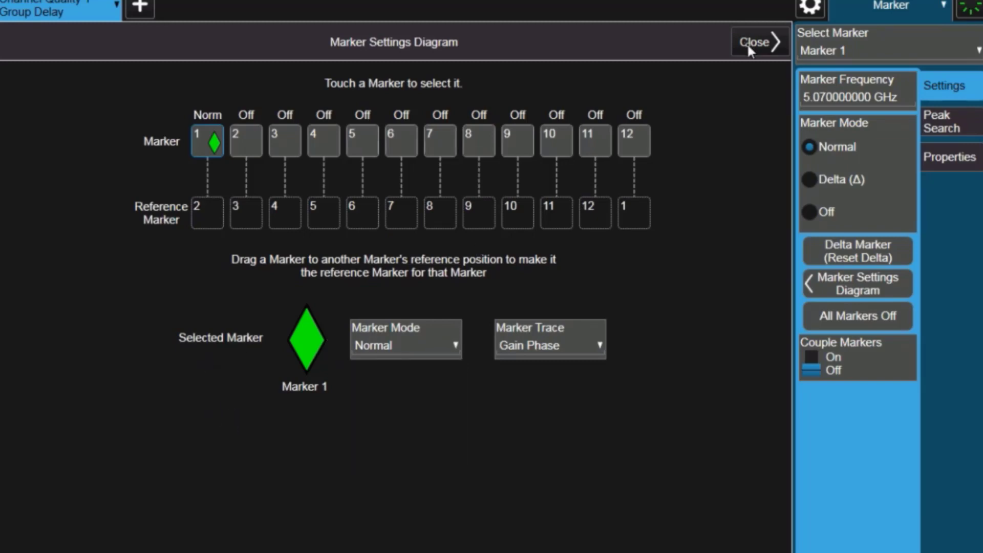
{"action": "left_click", "coordinate": [748, 42]}
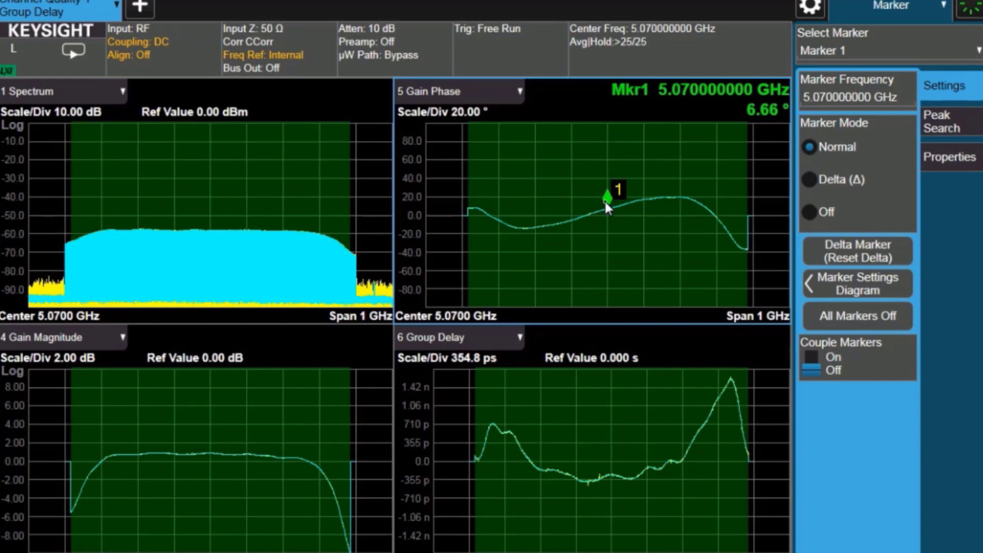
Move marker 1 to the gain phase peak, 19.75° at 5.265 GHz
{"action": "left_click_drag", "start_coordinate": [605, 203], "coordinate": [671, 189]}
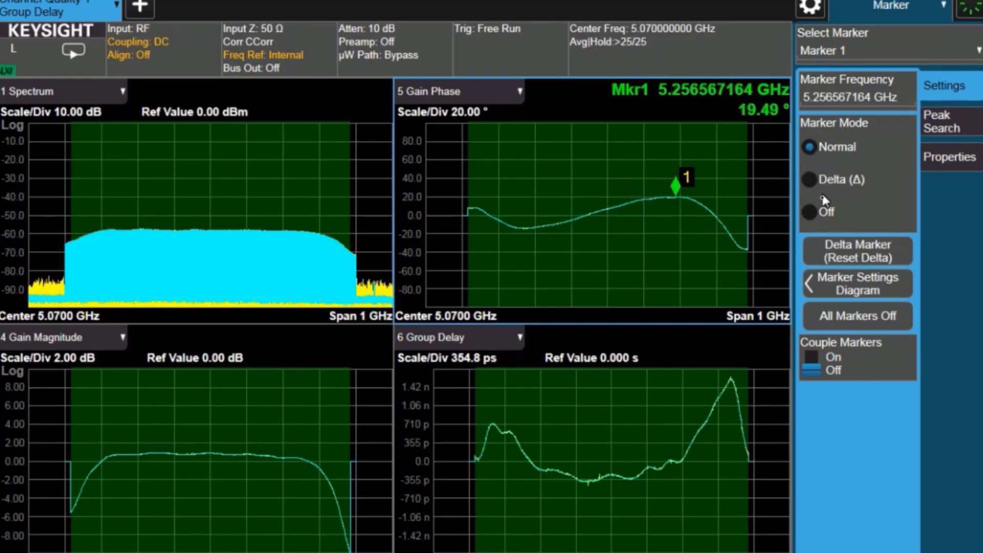
{"action": "left_click", "coordinate": [943, 126]}
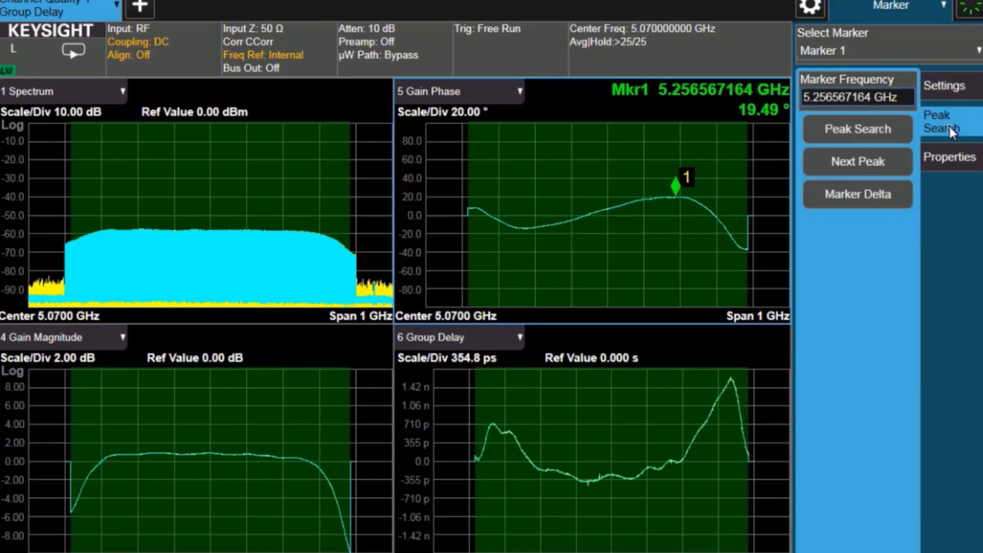
{"action": "left_click", "coordinate": [869, 130]}
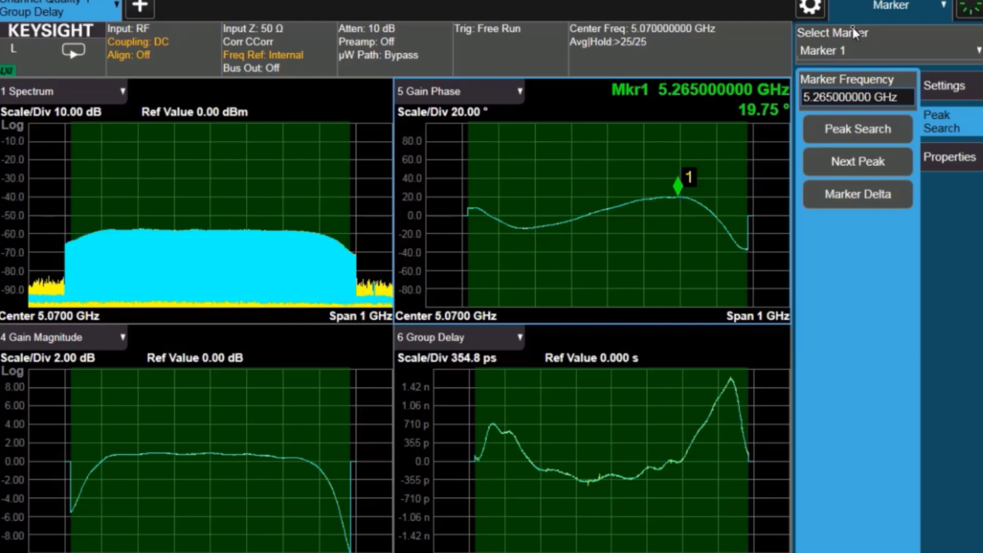
{"action": "left_click", "coordinate": [932, 85]}
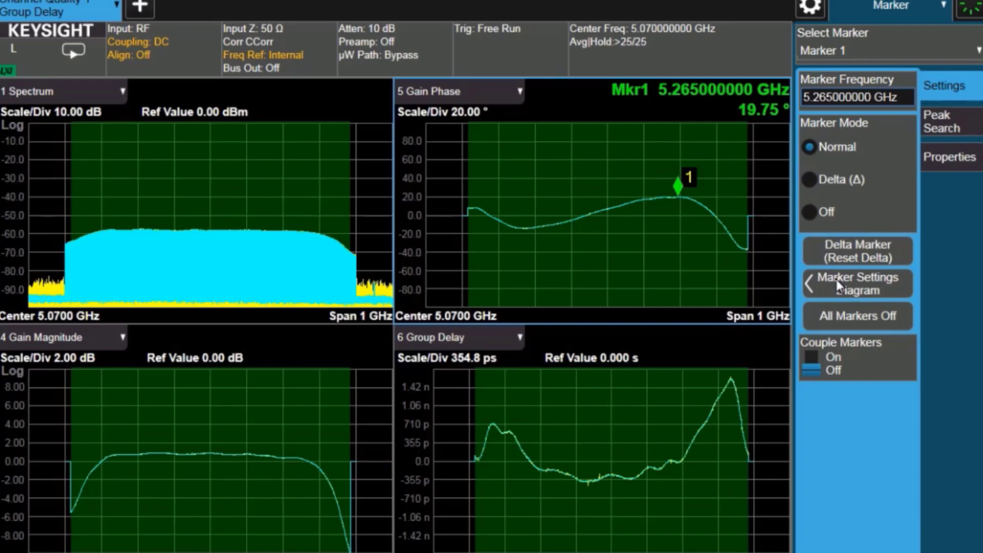
Attach marker 2 to the Gain Phase trace and drag it to the dip near 4.851 GHz, -14.31°
{"action": "left_click", "coordinate": [837, 279]}
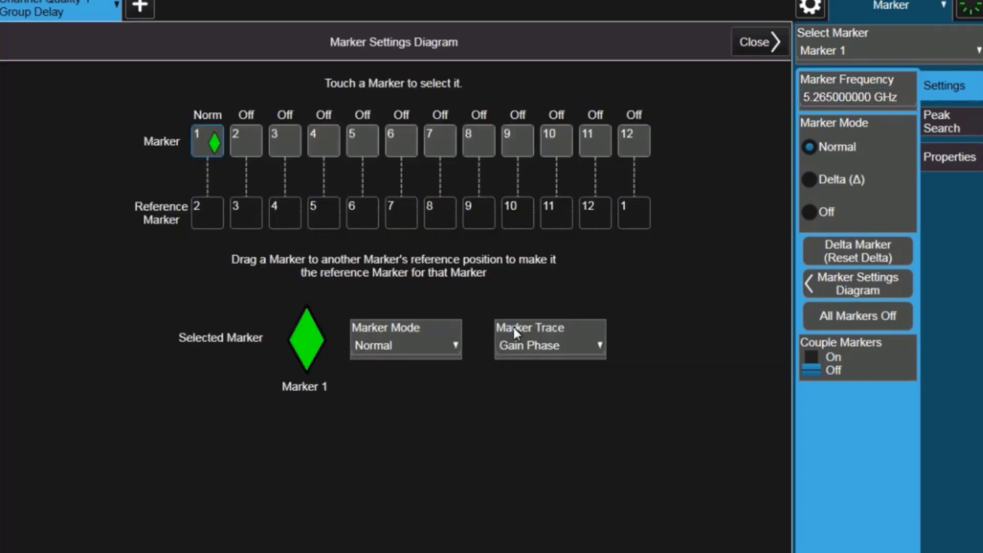
{"action": "left_click", "coordinate": [246, 140]}
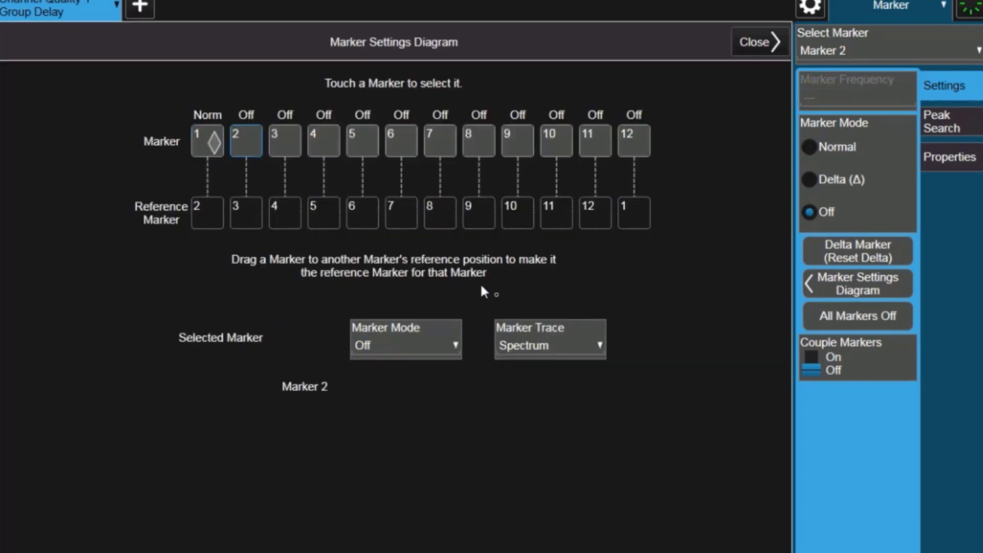
{"action": "left_click", "coordinate": [521, 340]}
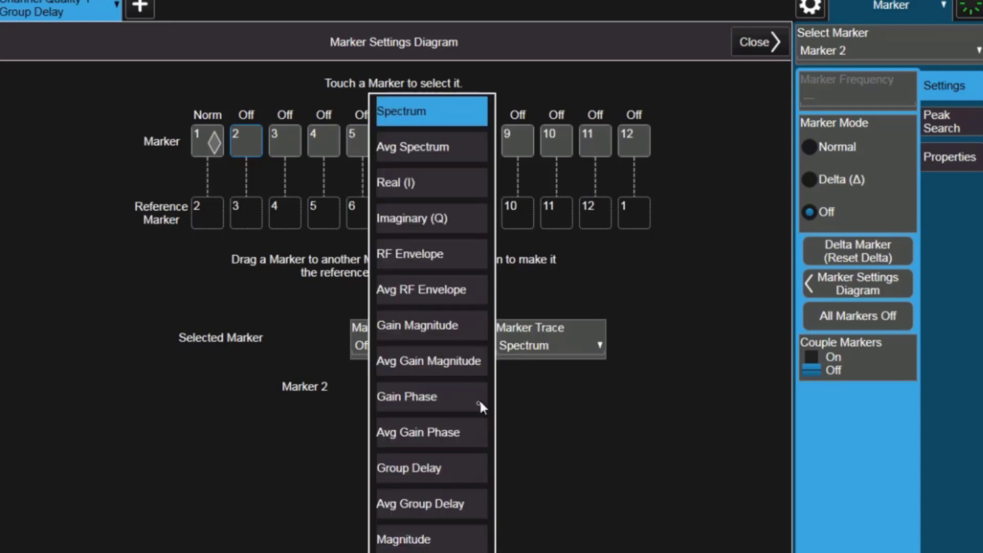
{"action": "left_click", "coordinate": [409, 399]}
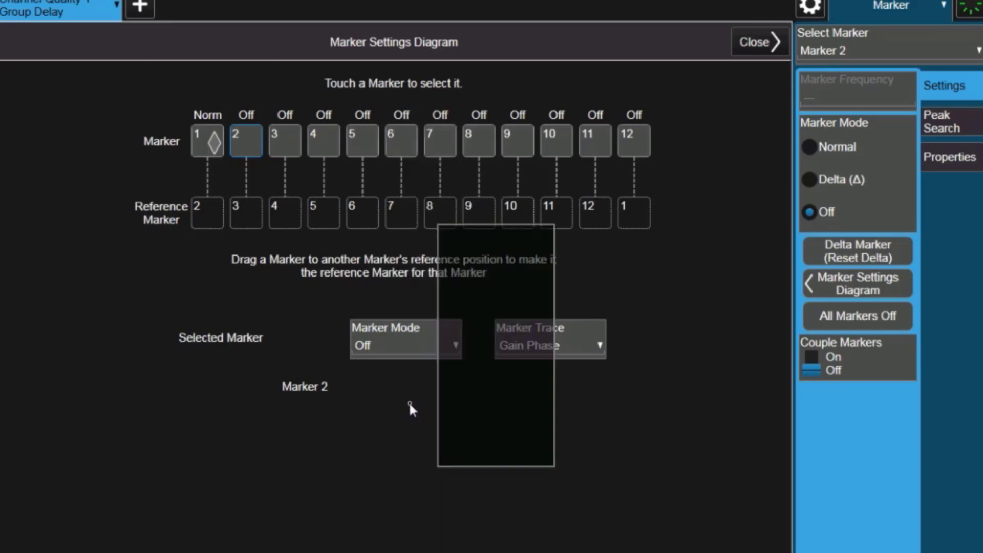
{"action": "left_click", "coordinate": [738, 43]}
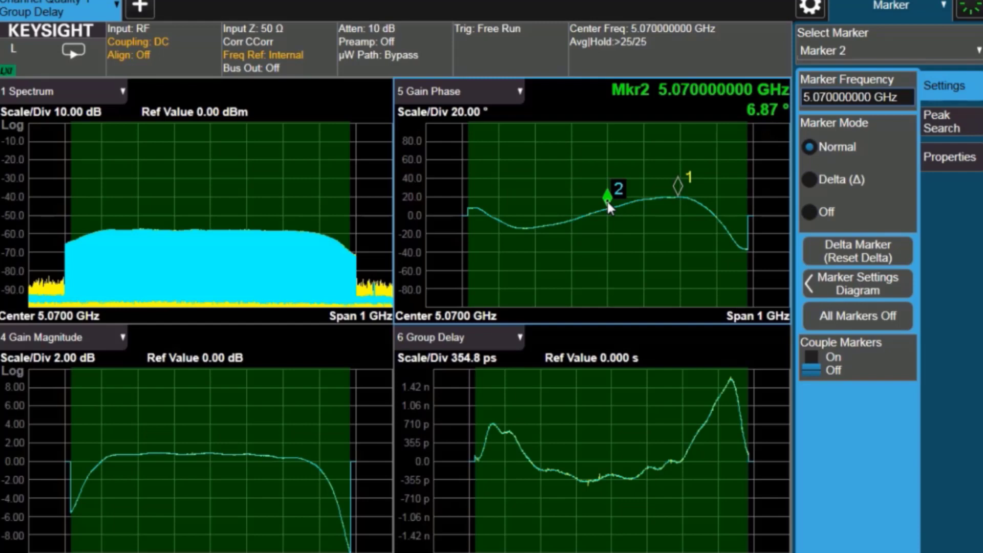
{"action": "left_click_drag", "start_coordinate": [607, 199], "coordinate": [529, 233]}
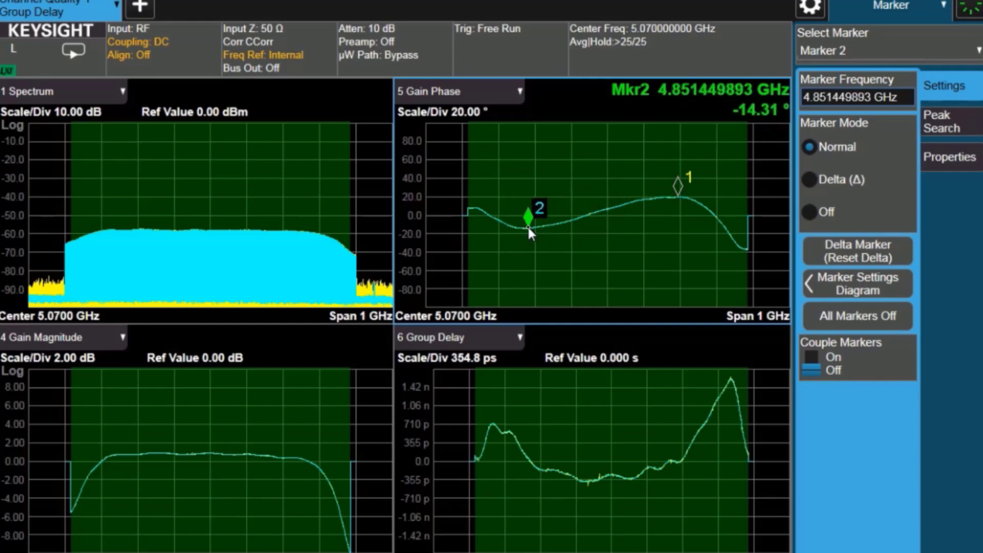
{"action": "left_click", "coordinate": [678, 185]}
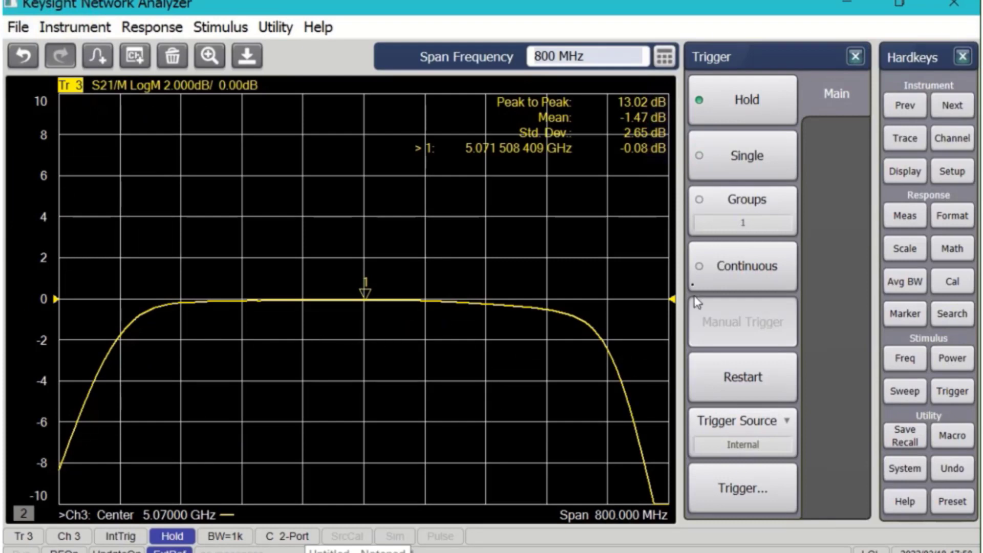
Take a single sweep and show S21 as phase with Linear trace deviation removed
{"action": "left_click", "coordinate": [705, 170]}
{"action": "left_click", "coordinate": [953, 217]}
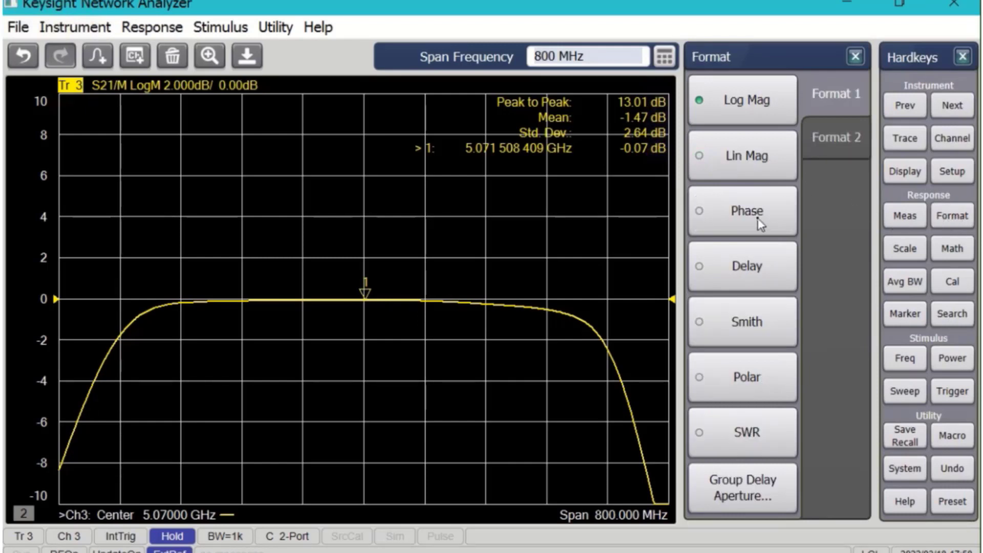
{"action": "left_click", "coordinate": [756, 218]}
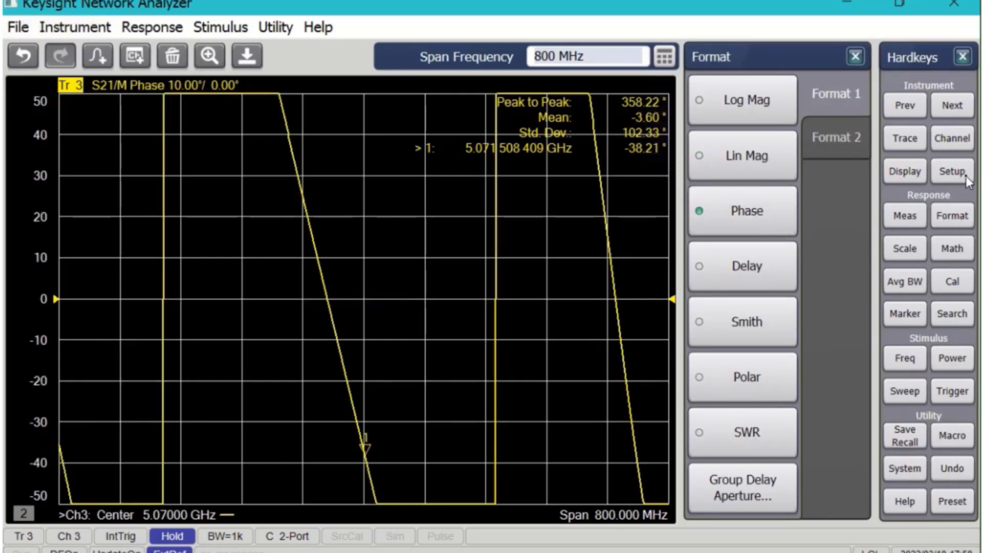
{"action": "left_click", "coordinate": [940, 249]}
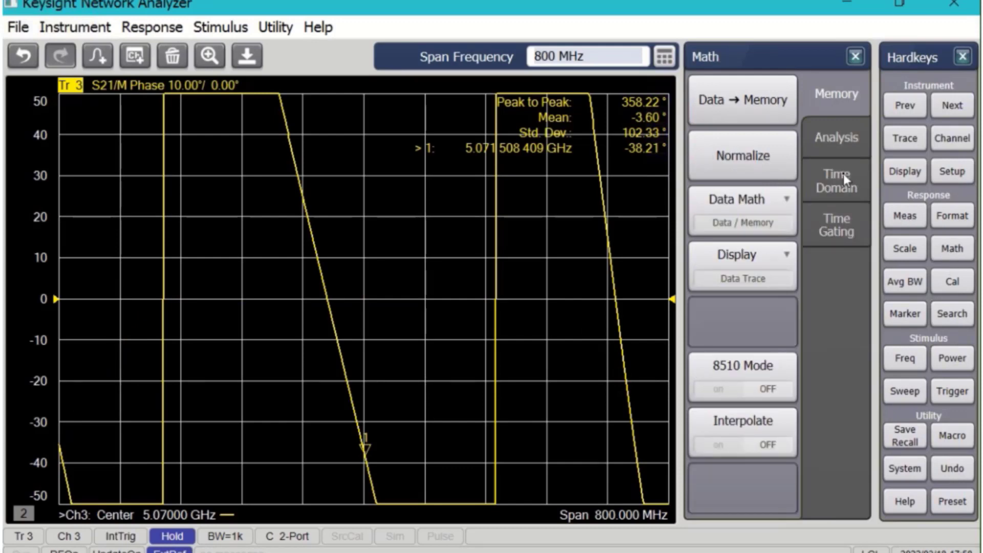
{"action": "left_click", "coordinate": [838, 147]}
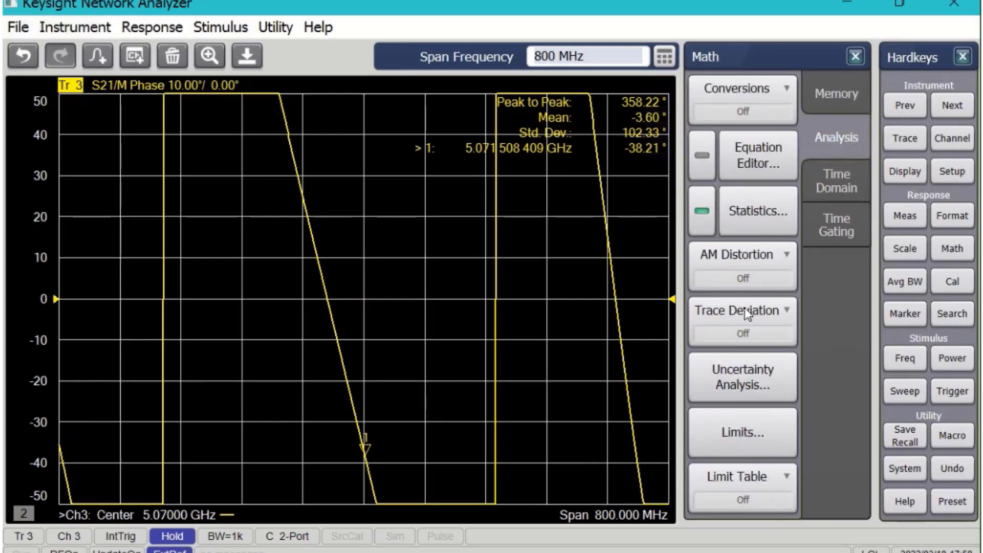
{"action": "left_click", "coordinate": [744, 322]}
{"action": "left_click", "coordinate": [643, 387]}
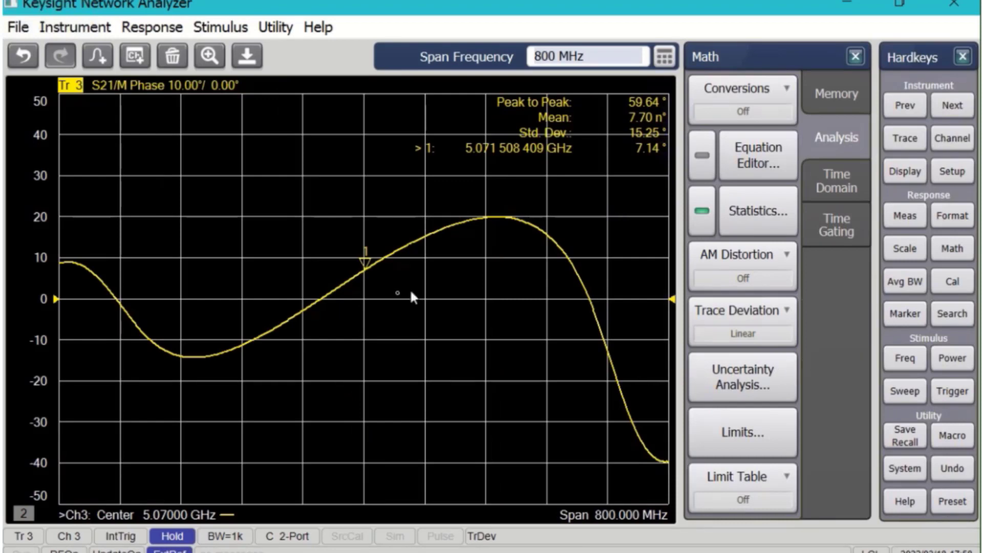
Place marker 1 on the phase peak (19.95°) and marker 2 on the trough (-14.23°)
{"action": "mouse_move", "coordinate": [362, 251]}
{"action": "left_mouse_down"}
{"action": "mouse_move", "coordinate": [367, 270]}
{"action": "mouse_move", "coordinate": [454, 224]}
{"action": "mouse_move", "coordinate": [501, 217]}
{"action": "left_mouse_up"}
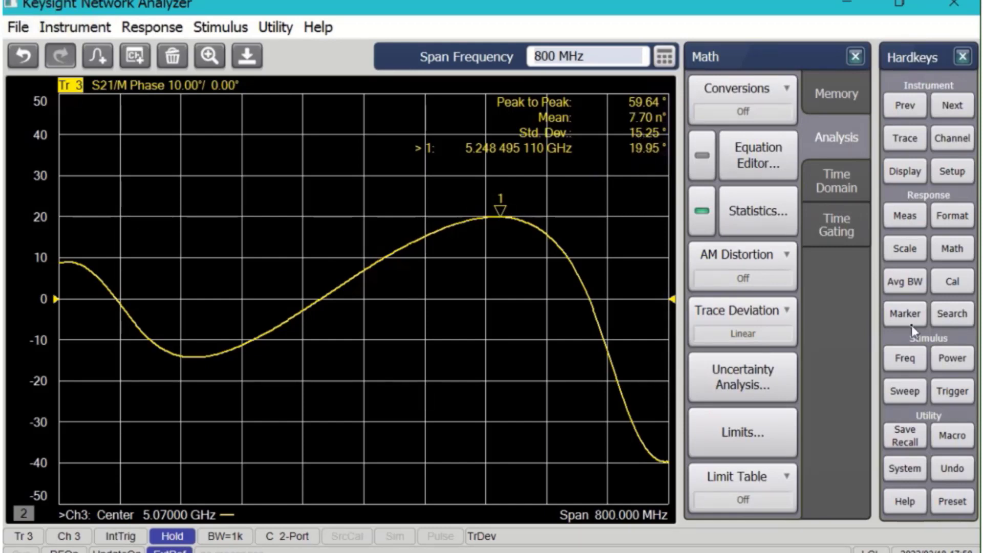
{"action": "left_click", "coordinate": [901, 315]}
{"action": "left_click", "coordinate": [702, 156]}
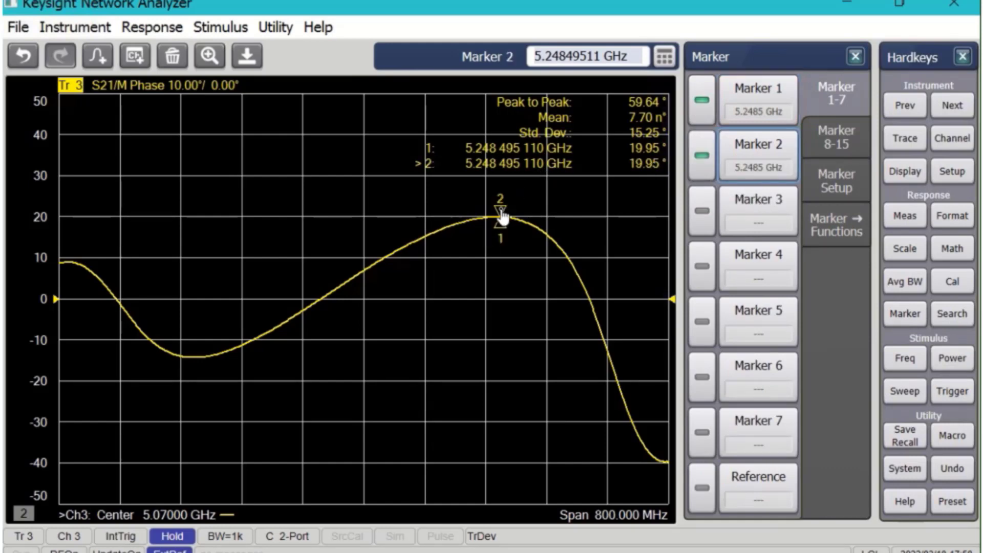
{"action": "mouse_move", "coordinate": [501, 210]}
{"action": "left_mouse_down"}
{"action": "mouse_move", "coordinate": [341, 262]}
{"action": "mouse_move", "coordinate": [197, 340]}
{"action": "left_mouse_up"}
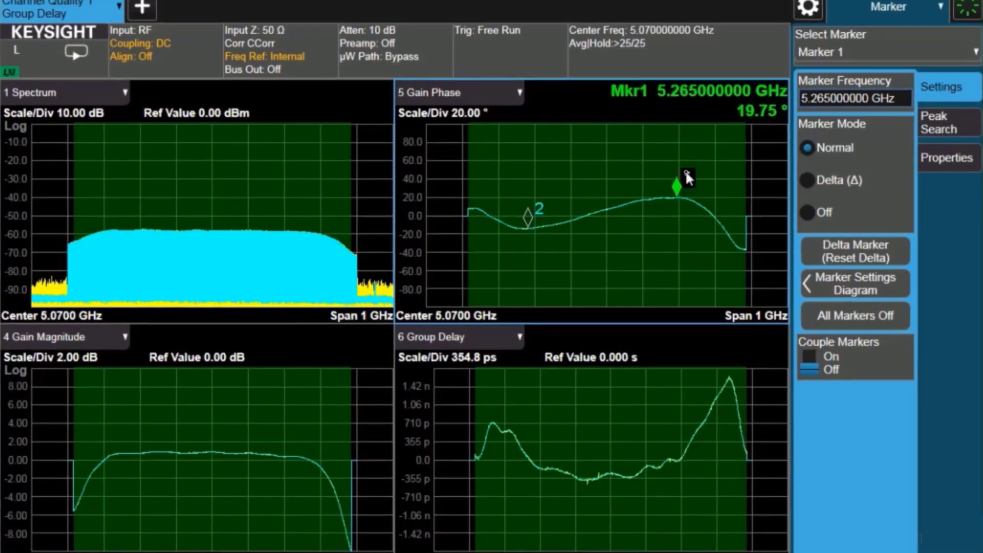
Set marker 3 to Normal mode on the Avg Group Delay trace
{"action": "left_click", "coordinate": [526, 219]}
{"action": "left_click", "coordinate": [846, 282]}
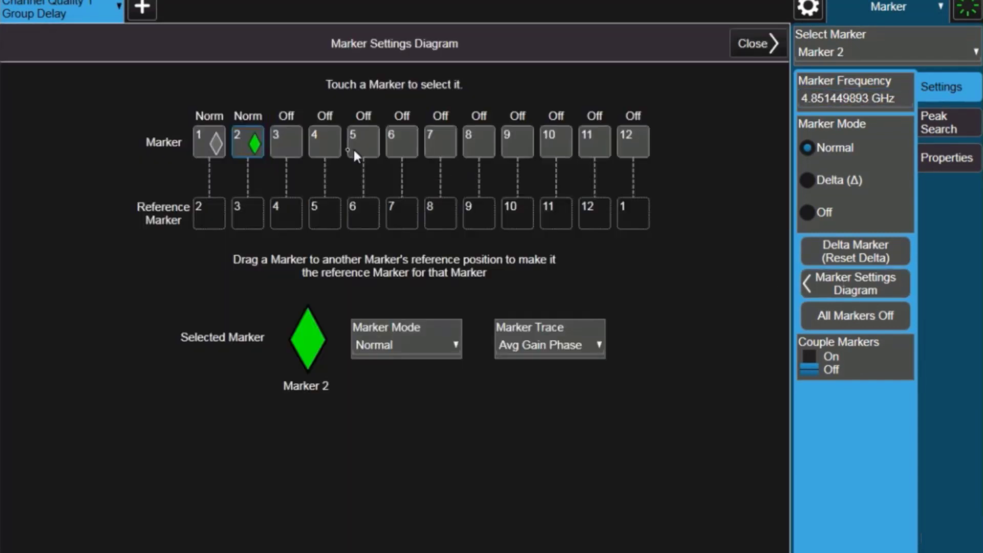
{"action": "left_click", "coordinate": [285, 138]}
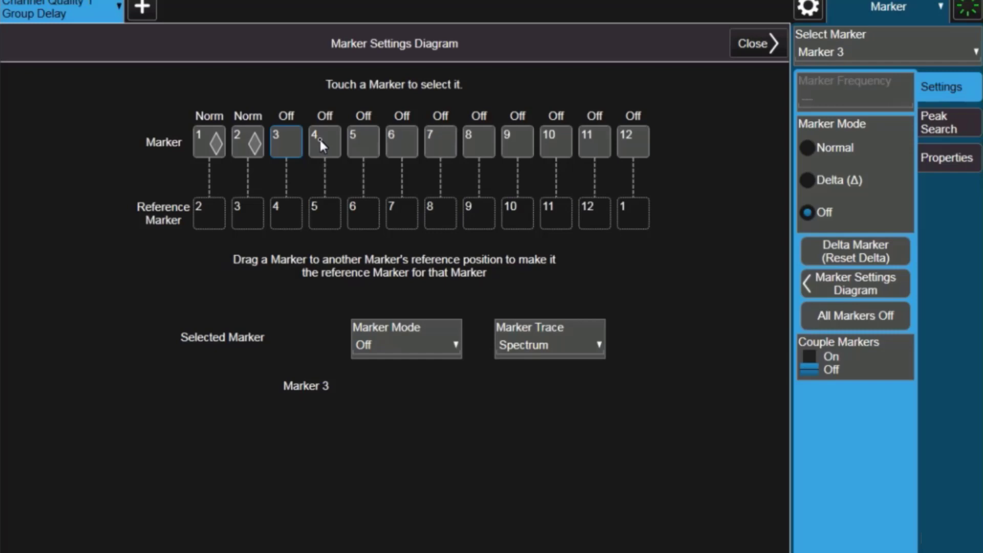
{"action": "left_click", "coordinate": [381, 344]}
{"action": "left_click", "coordinate": [391, 376]}
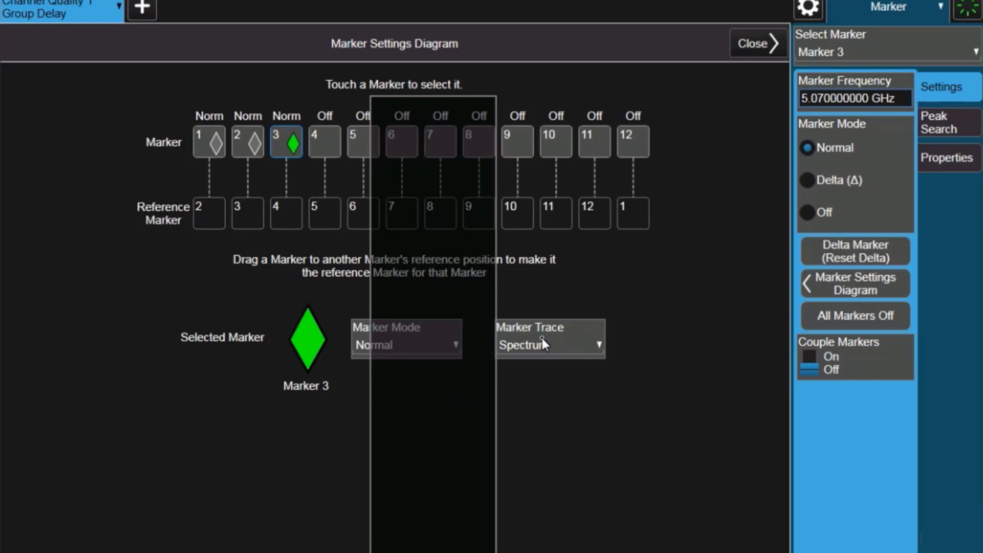
{"action": "left_click", "coordinate": [542, 342]}
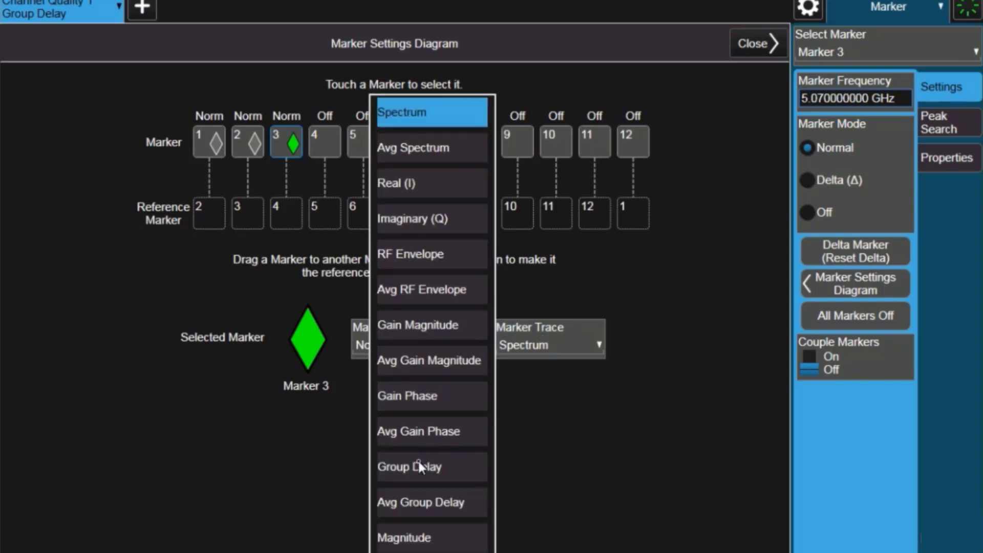
{"action": "left_click", "coordinate": [415, 501]}
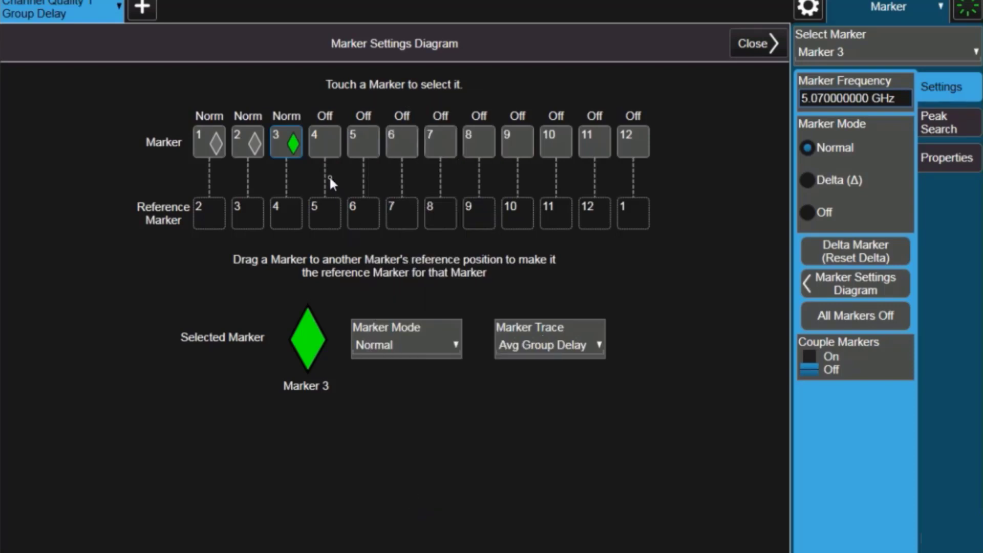
Set marker 4 to Normal mode on the Avg Group Delay trace
{"action": "left_click", "coordinate": [327, 144]}
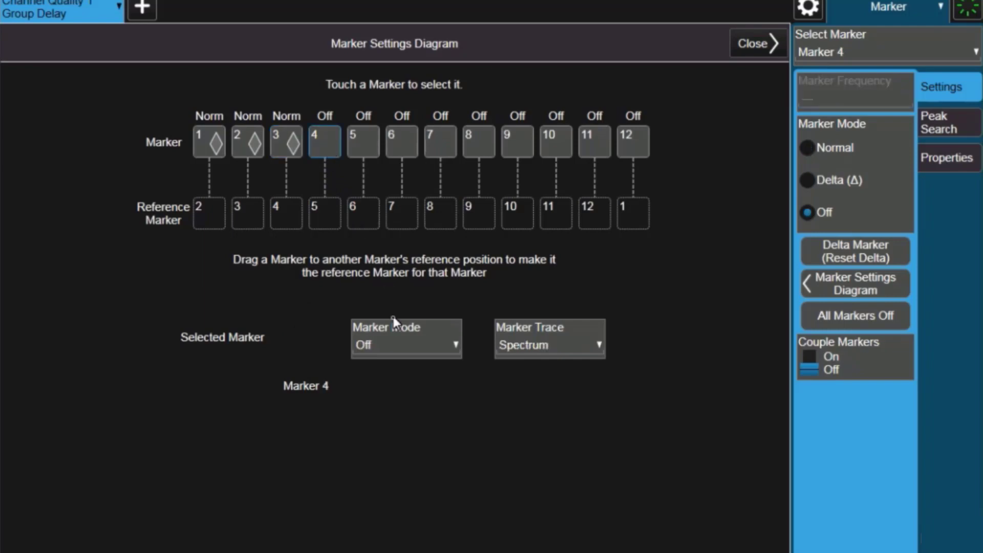
{"action": "left_click", "coordinate": [389, 342]}
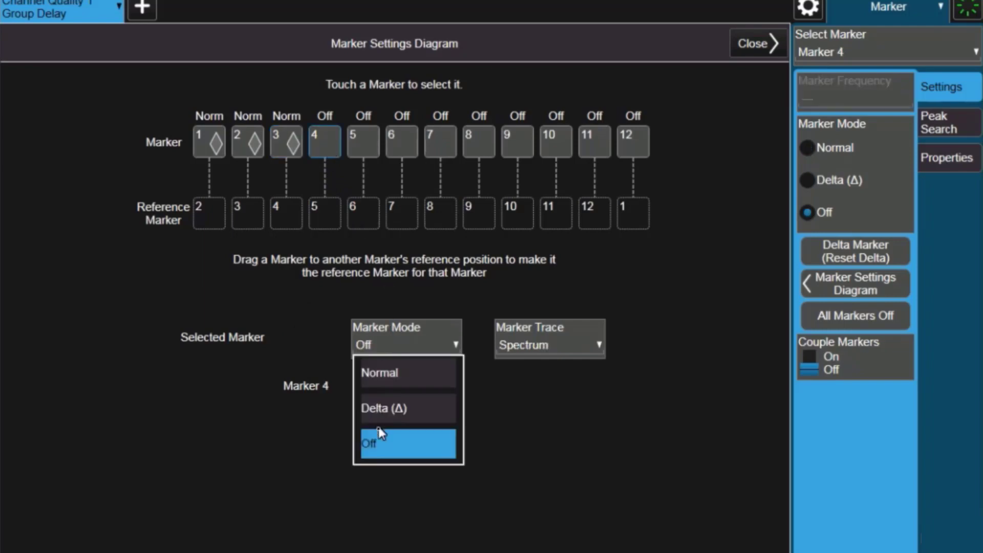
{"action": "left_click", "coordinate": [386, 374]}
{"action": "left_click", "coordinate": [530, 346]}
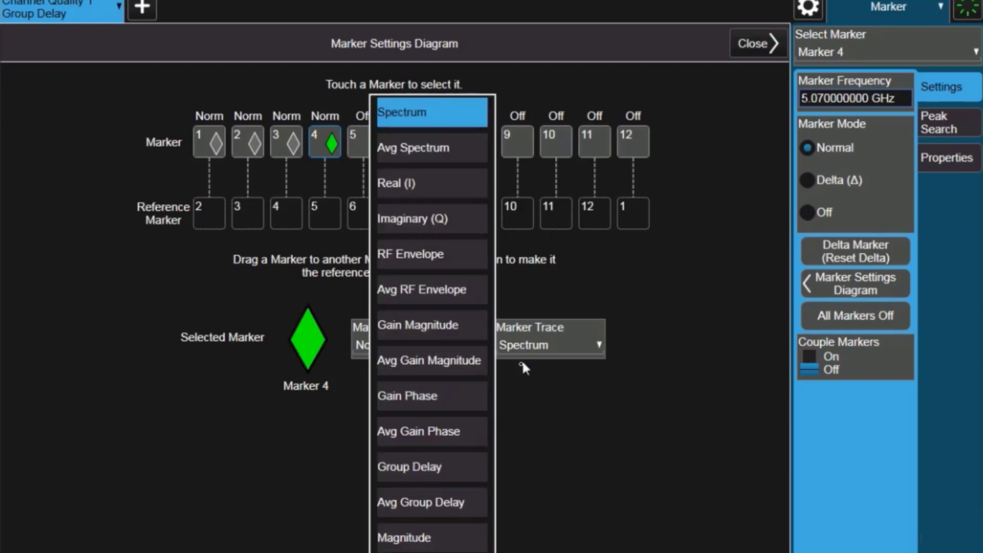
{"action": "left_click", "coordinate": [417, 500]}
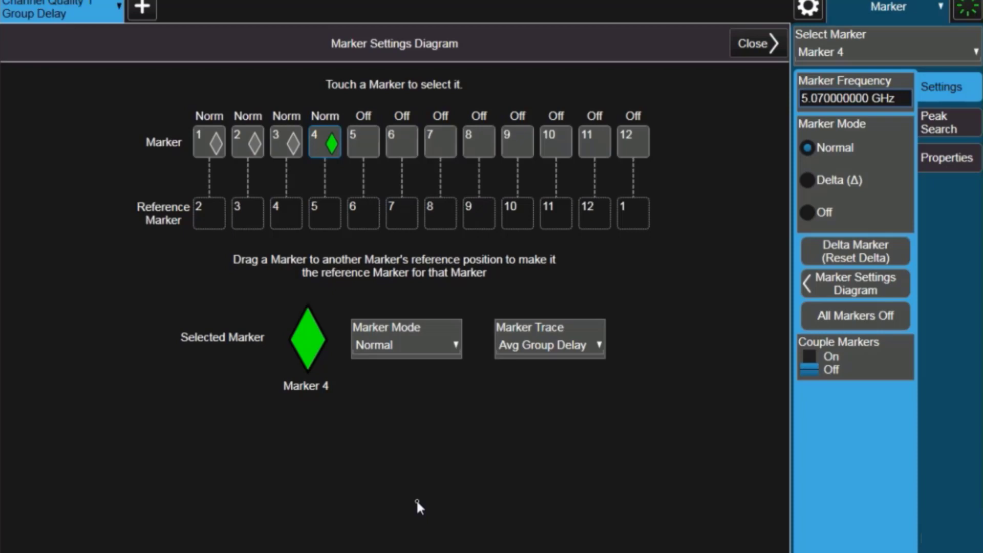
{"action": "left_click", "coordinate": [753, 43]}
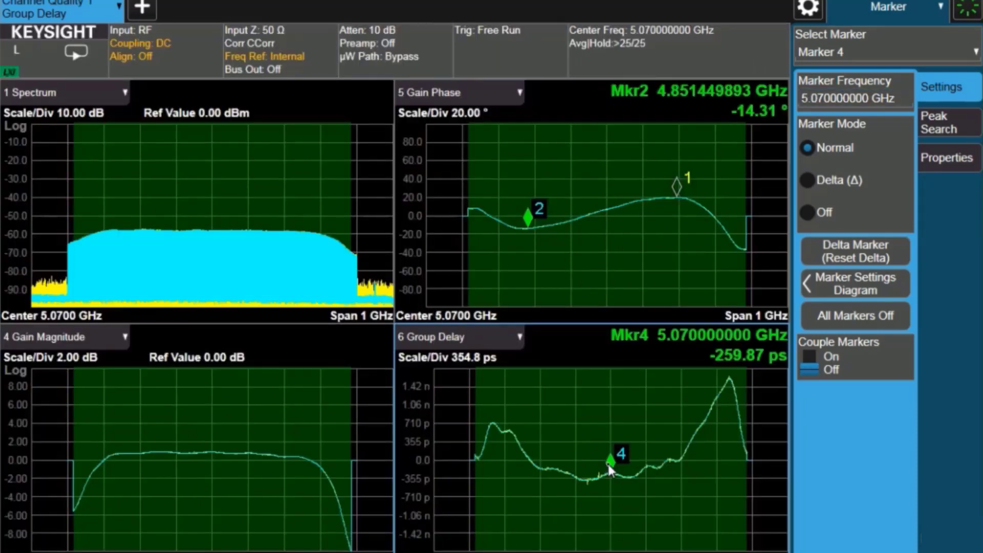
Move marker 4 to the group delay minimum (−379.78 ps) and read marker 3 at the 1.5605 ns peak
{"action": "left_click_drag", "start_coordinate": [608, 465], "coordinate": [606, 380]}
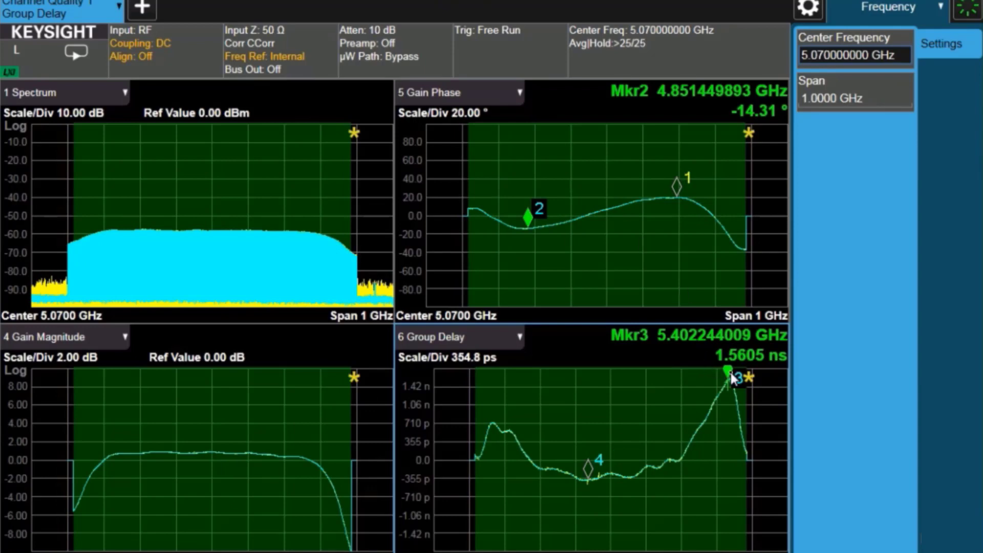
{"action": "left_click", "coordinate": [589, 468]}
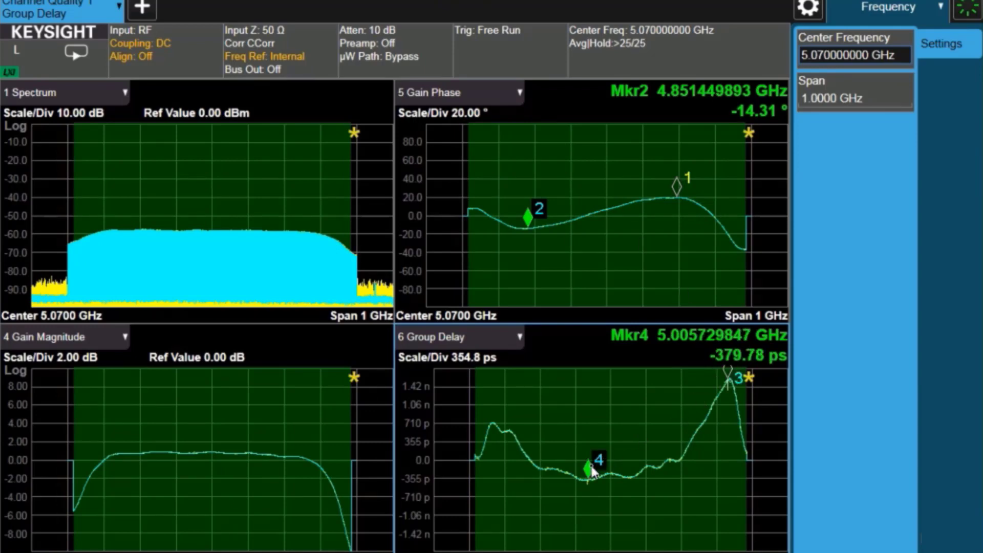
{"action": "left_click", "coordinate": [728, 371]}
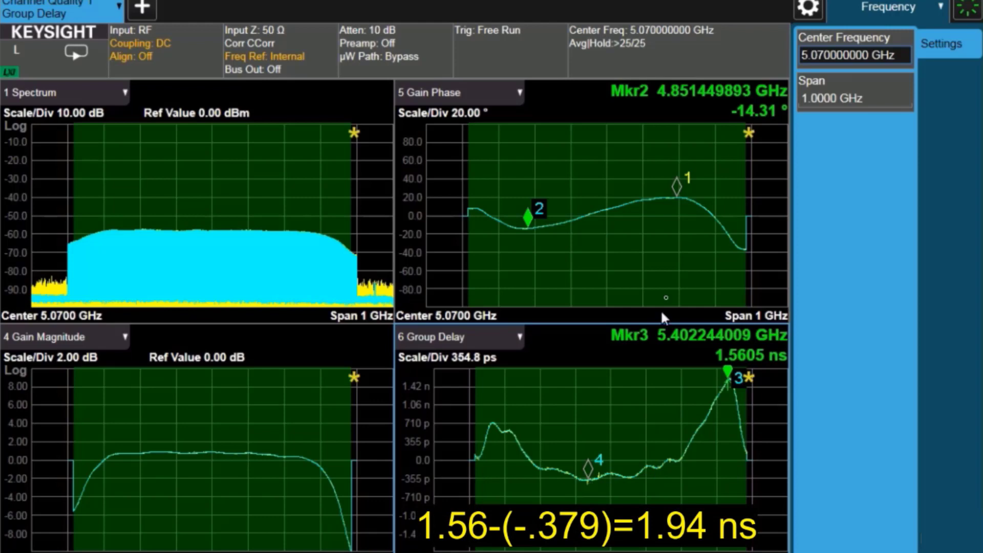
{"action": "left_click", "coordinate": [933, 7]}
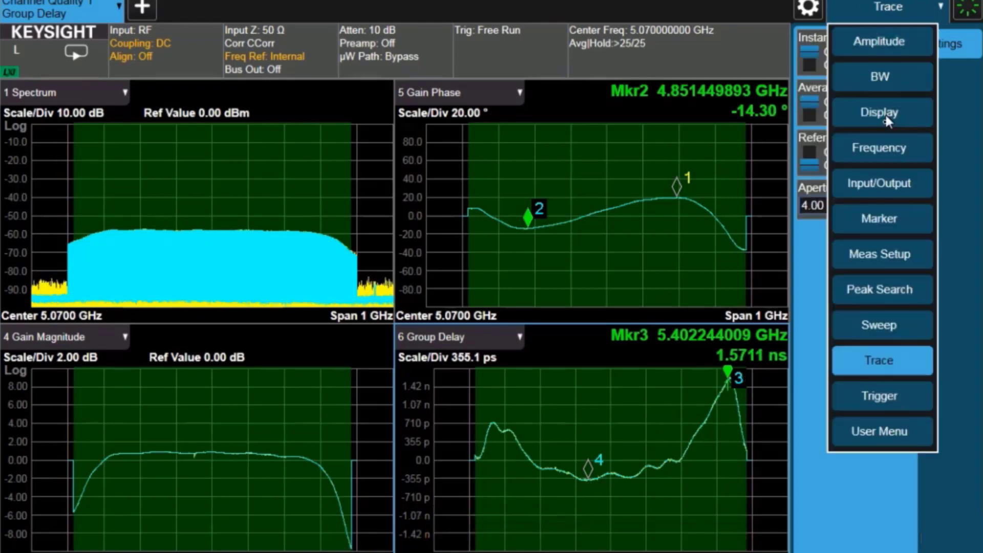
Toggle Averaged Trace off and back on, then set Instantaneous Trace to Off
{"action": "left_click", "coordinate": [875, 363]}
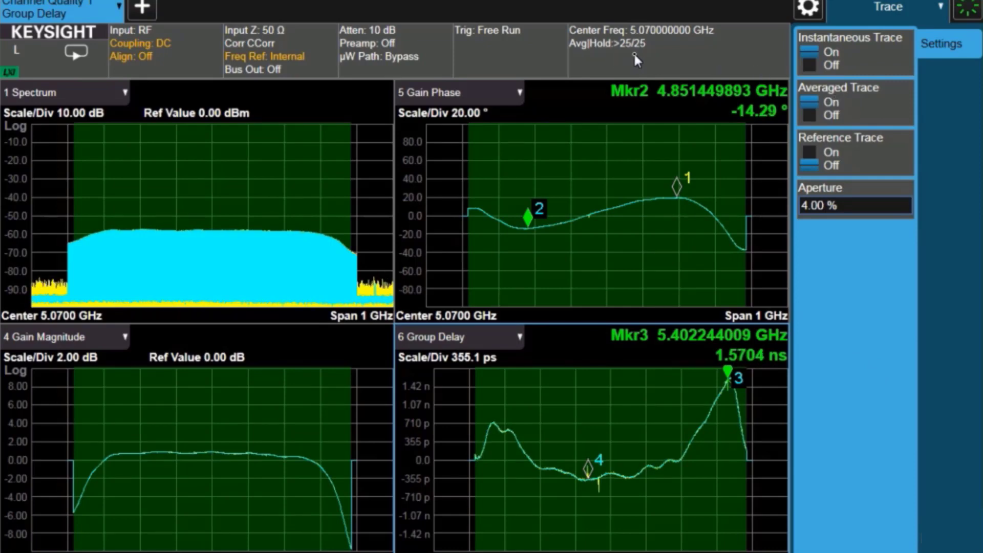
{"action": "left_click", "coordinate": [812, 111]}
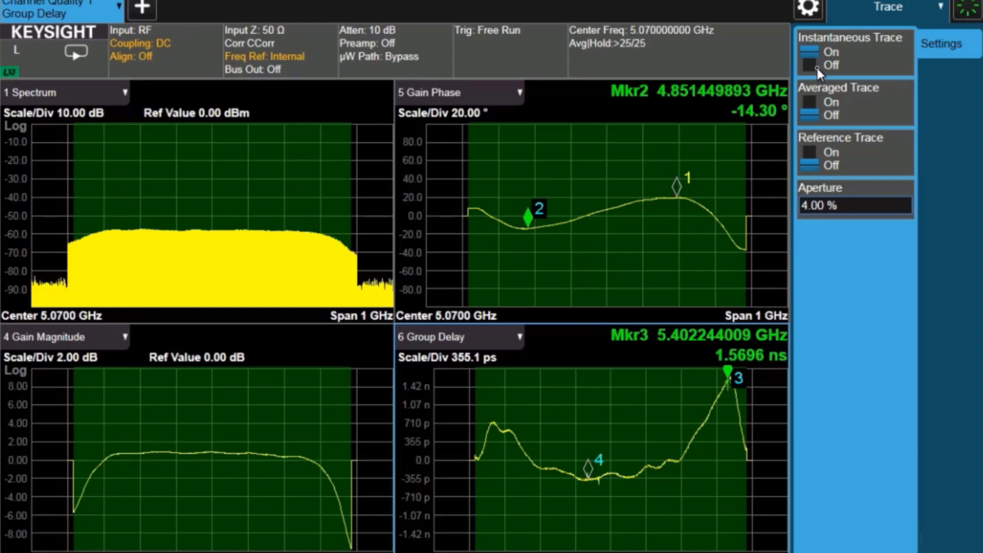
{"action": "left_click", "coordinate": [813, 103]}
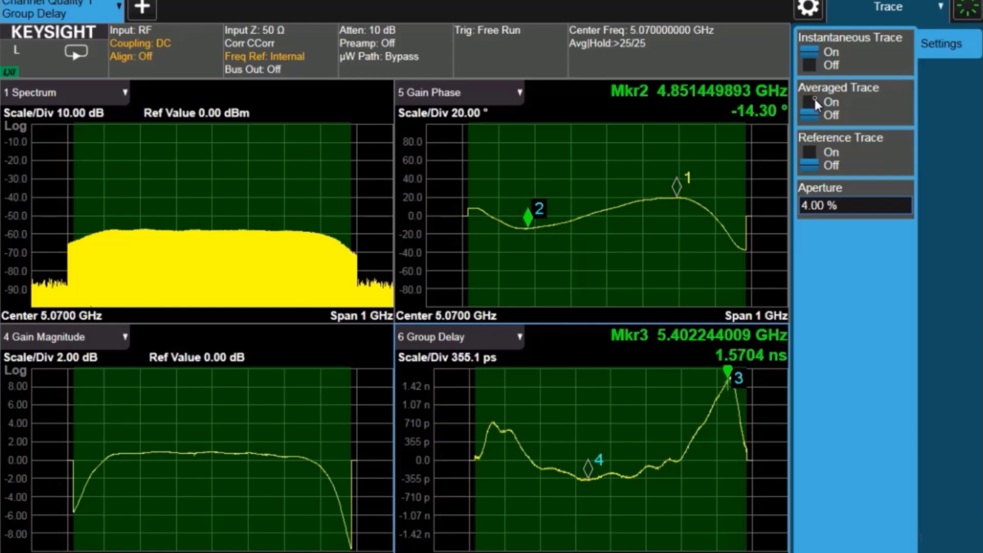
{"action": "left_click", "coordinate": [812, 68]}
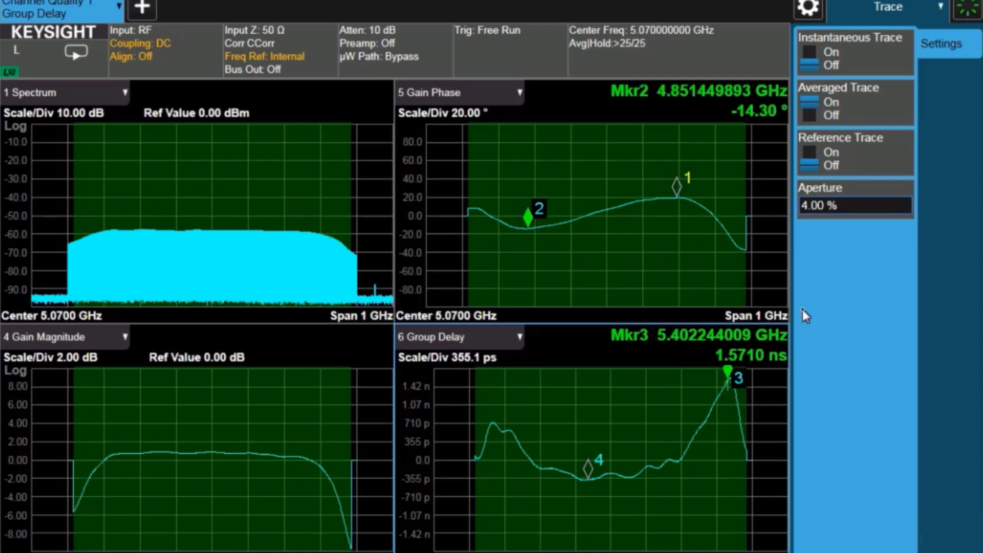
Set the group delay aperture to 10 %, then 1 %, and pause the measurement
{"action": "left_click", "coordinate": [846, 203]}
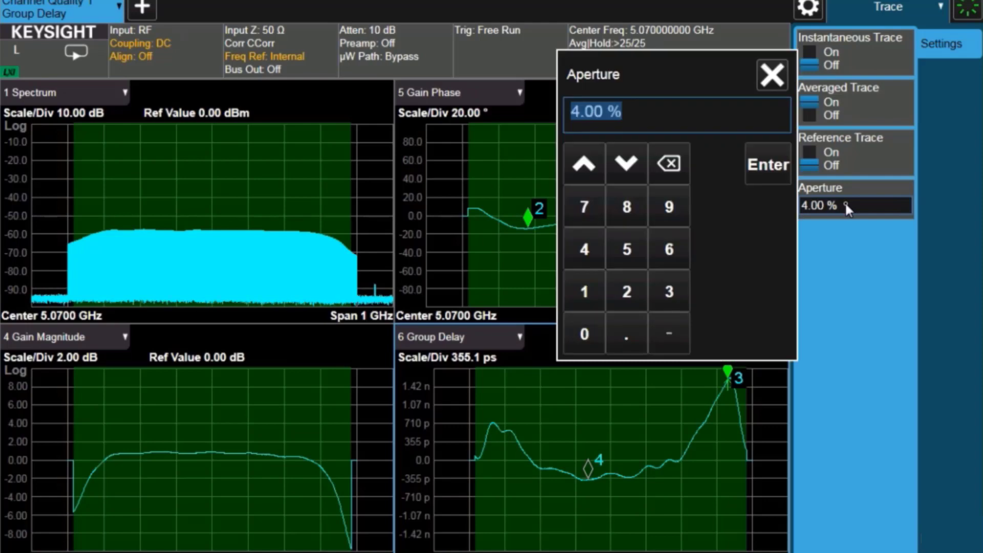
{"action": "type", "text": "10"}
{"action": "key", "text": "Return"}
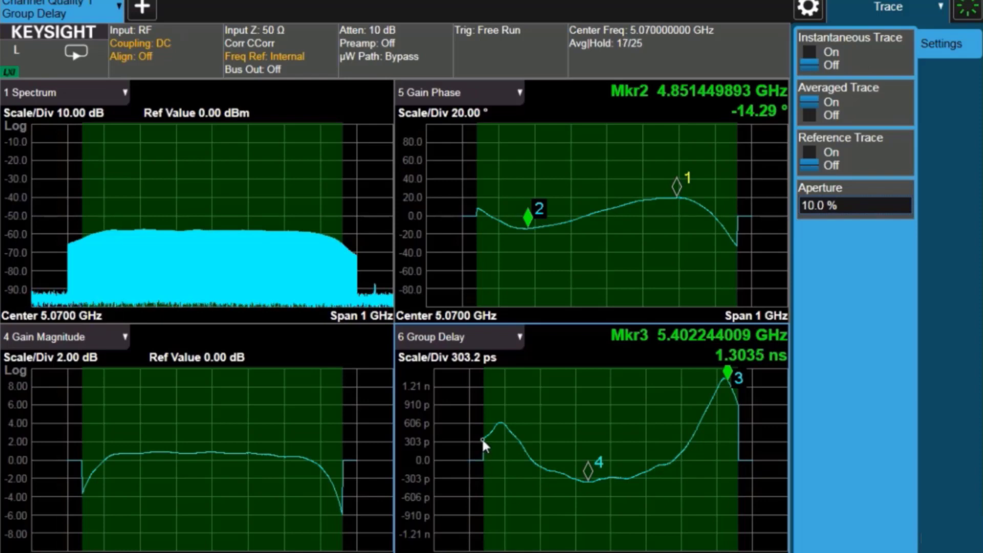
{"action": "left_click", "coordinate": [816, 207]}
{"action": "type", "text": "1"}
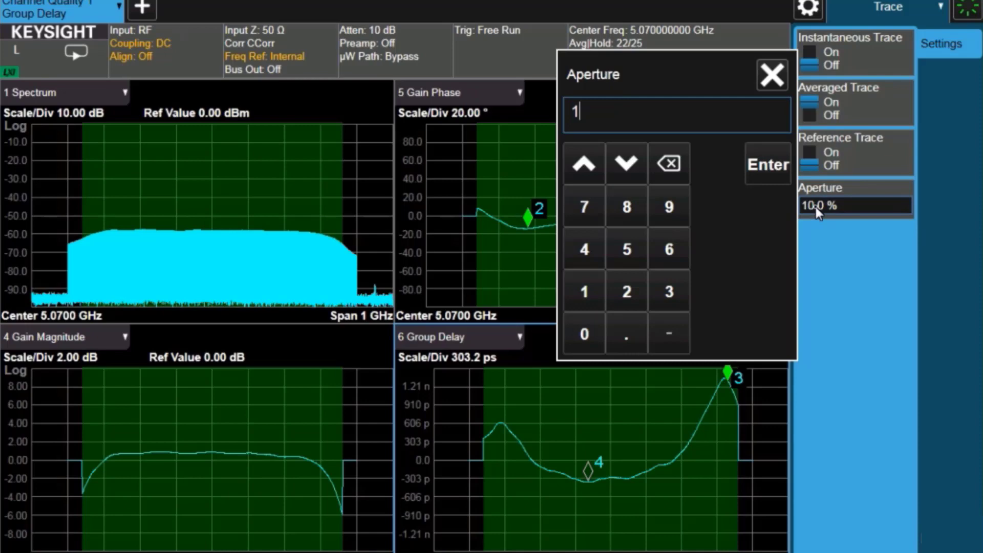
{"action": "key", "text": "Return"}
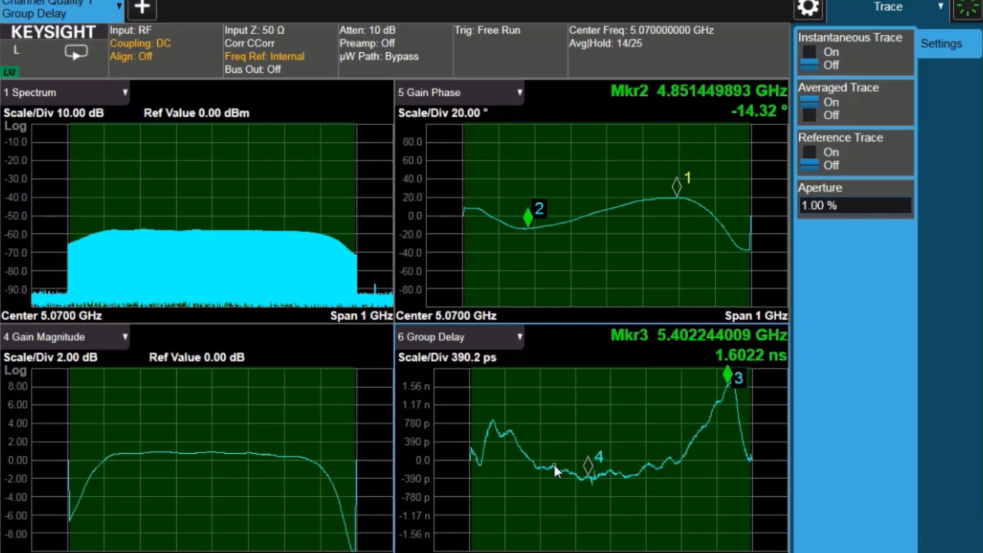
{"action": "left_click", "coordinate": [60, 56]}
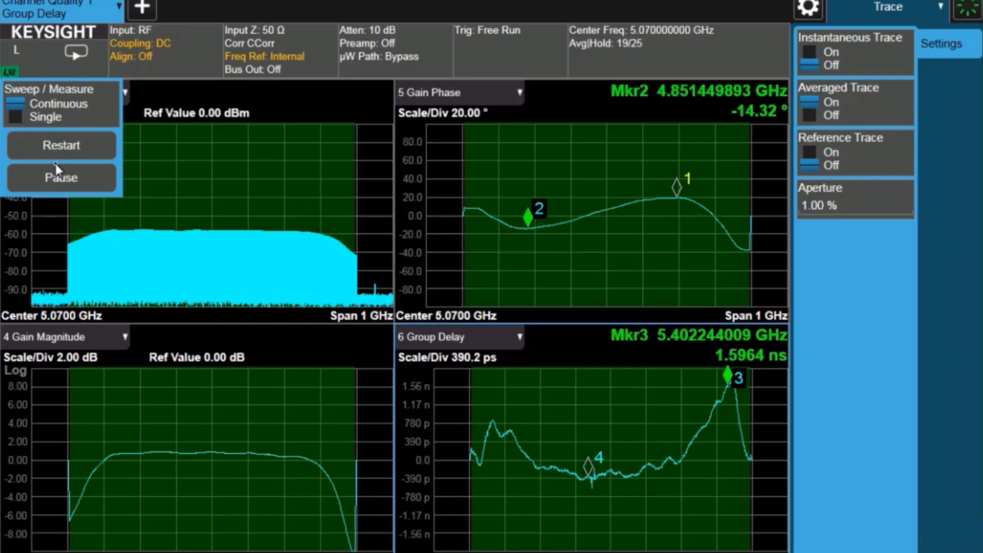
{"action": "left_click", "coordinate": [56, 177]}
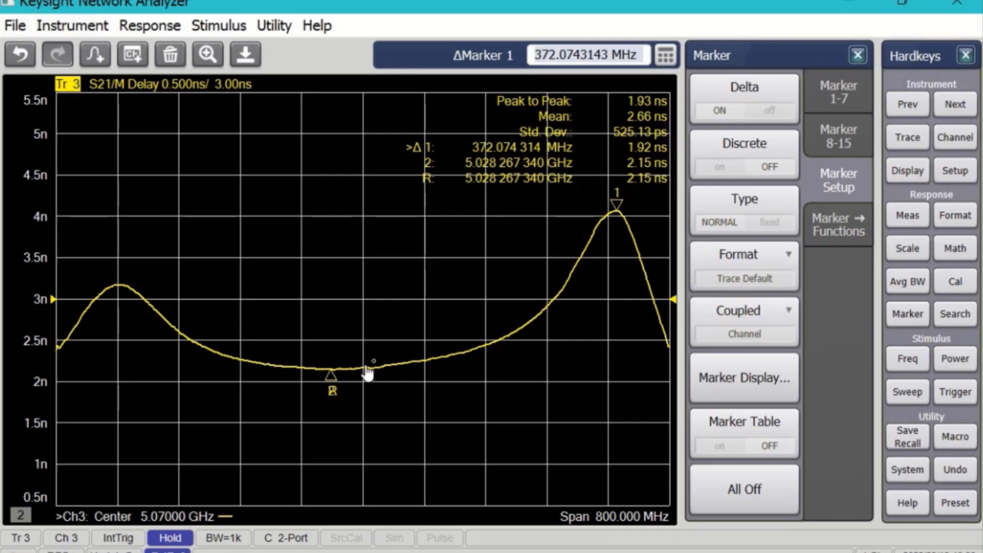
Show the PNA's Delay Aperture settings under Avg BW, reading a 2.5 % aperture
{"action": "left_click", "coordinate": [897, 281]}
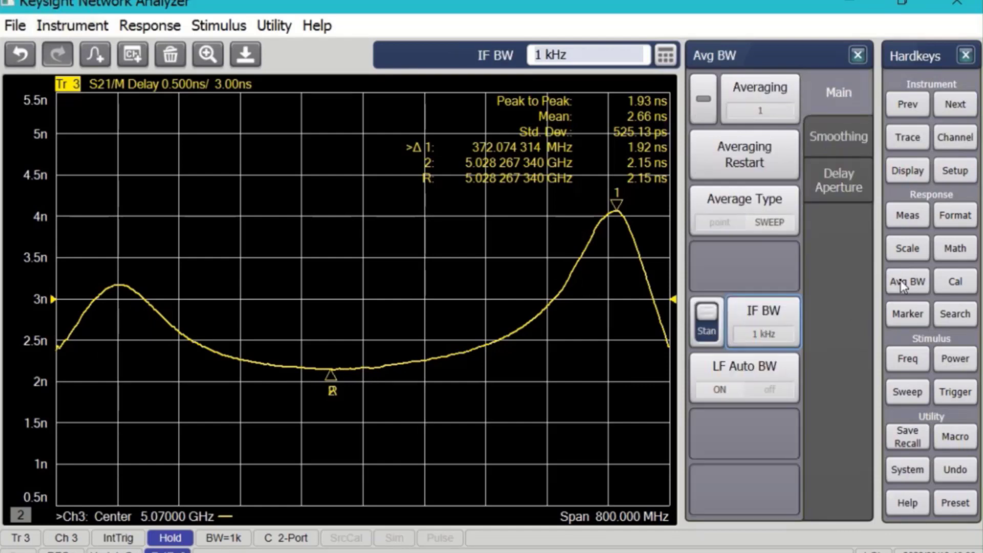
{"action": "left_click", "coordinate": [841, 188]}
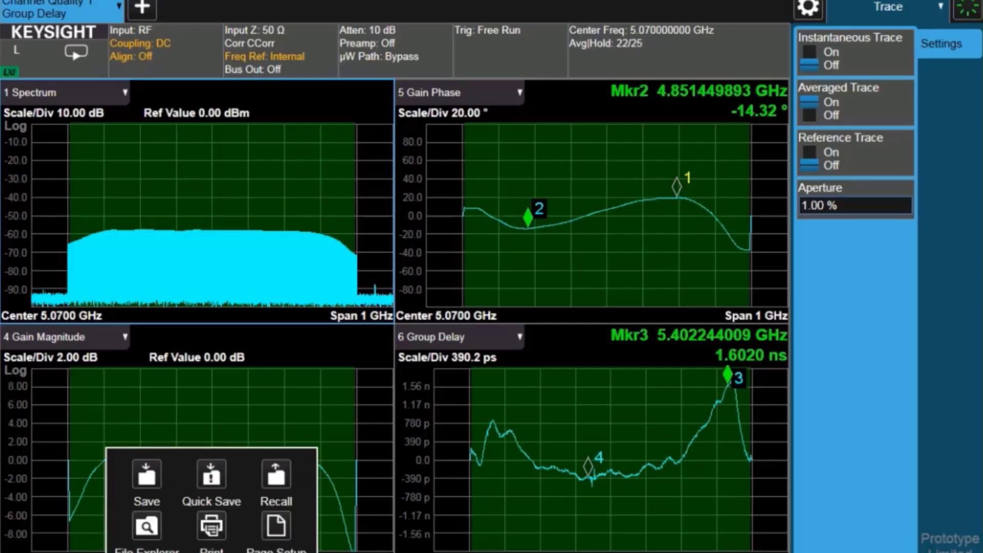
{"action": "left_click", "coordinate": [149, 486]}
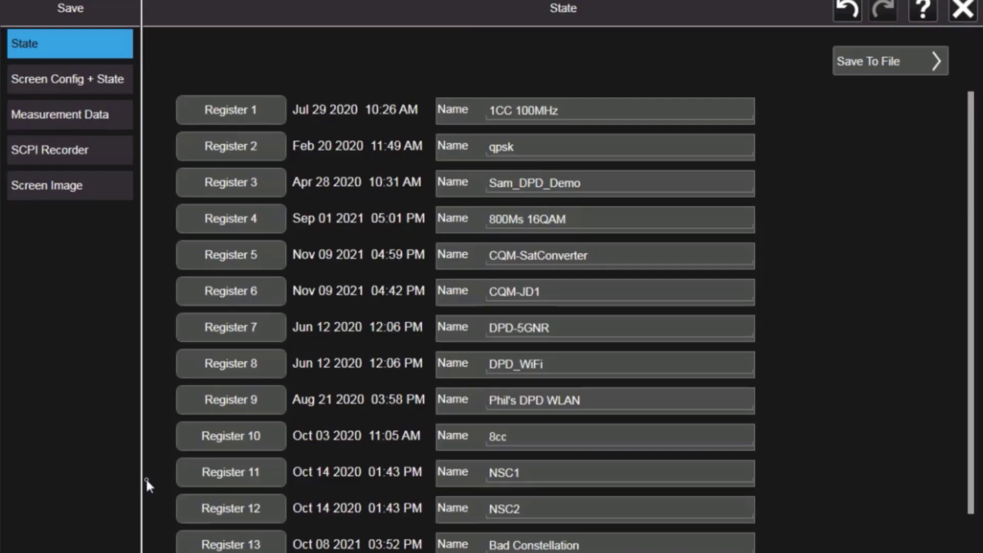
{"action": "left_click", "coordinate": [65, 115]}
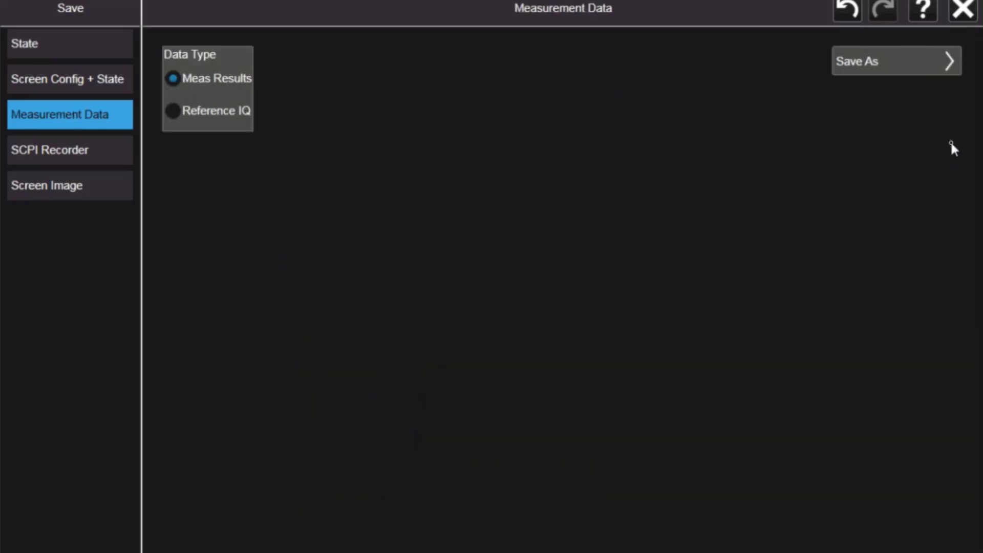
{"action": "left_click", "coordinate": [900, 56]}
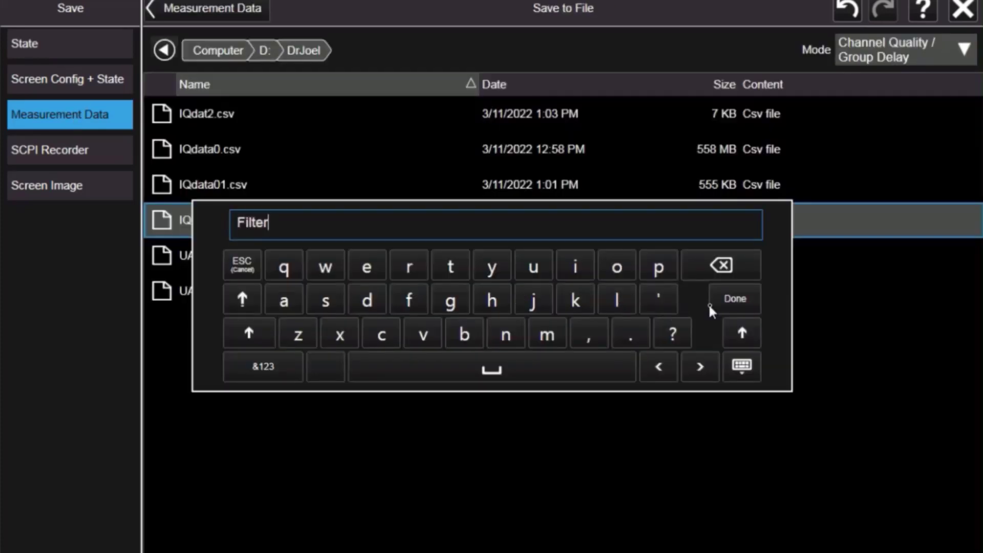
{"action": "left_click", "coordinate": [738, 299]}
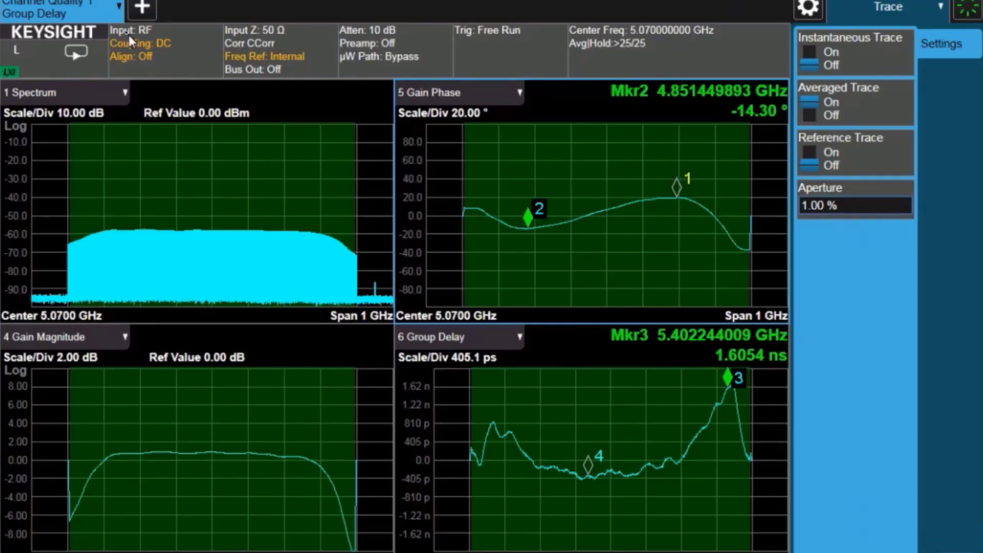
Select the 3x2 view and scroll the Metrics window to read group delay RMS and peak values
{"action": "left_click", "coordinate": [118, 16]}
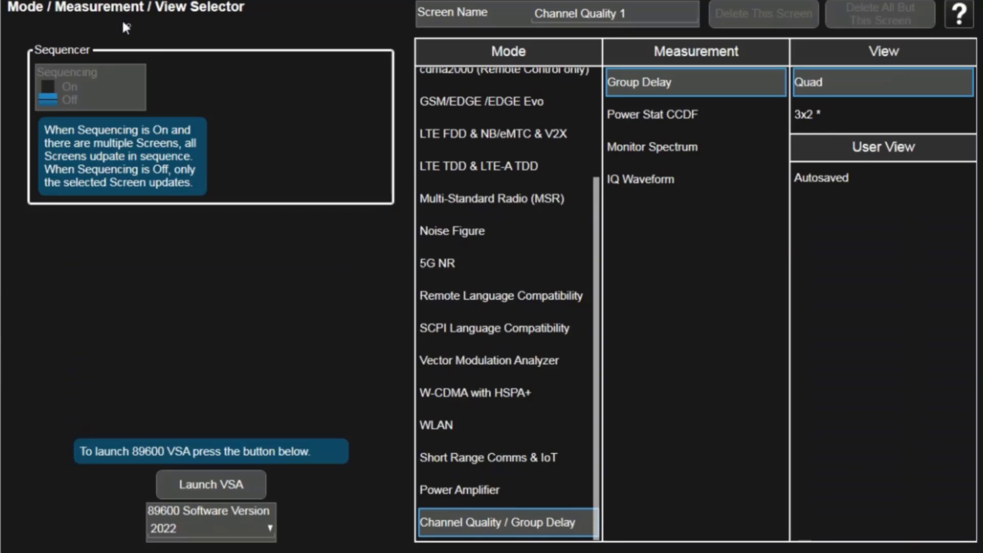
{"action": "left_click", "coordinate": [818, 121]}
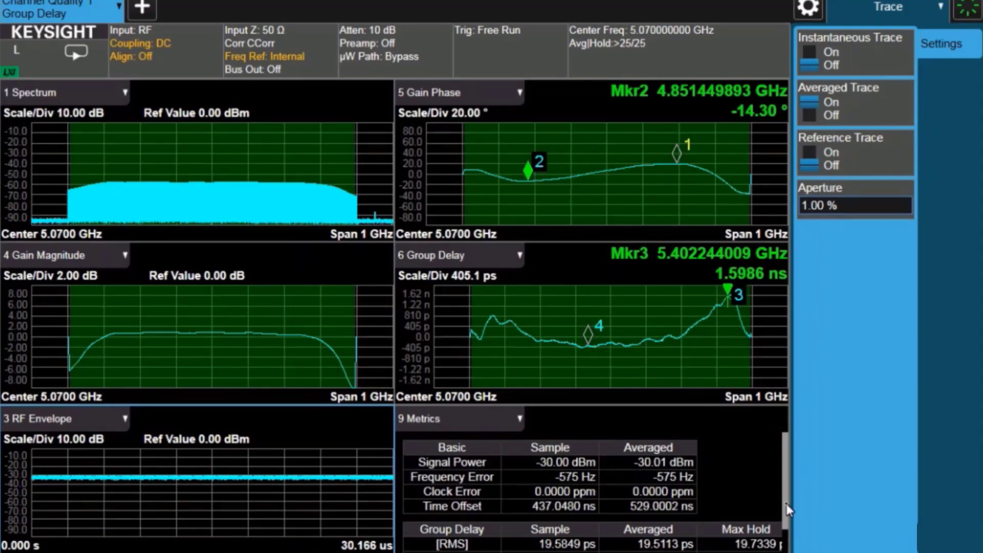
{"action": "scroll", "coordinate": [788, 547], "scroll_direction": "down", "scroll_amount": 2}
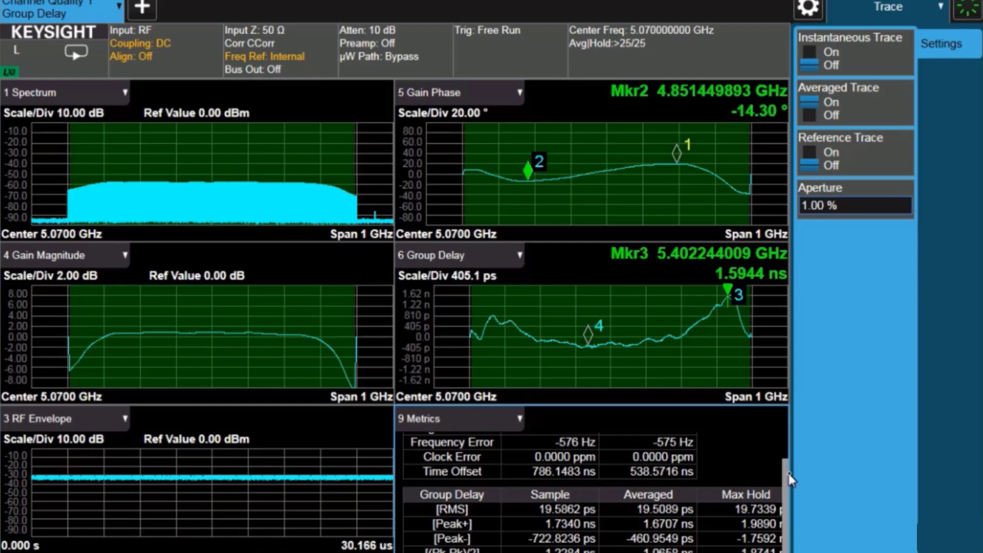
{"action": "scroll", "coordinate": [781, 453], "scroll_direction": "up", "scroll_amount": 2}
{"action": "scroll", "coordinate": [778, 451], "scroll_direction": "up", "scroll_amount": 1}
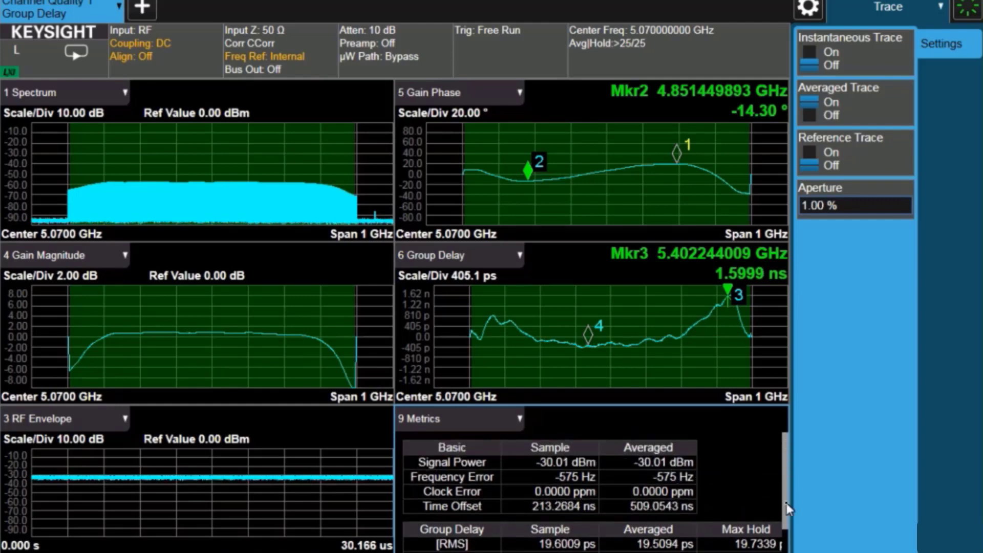
{"action": "scroll", "coordinate": [787, 541], "scroll_direction": "down", "scroll_amount": 3}
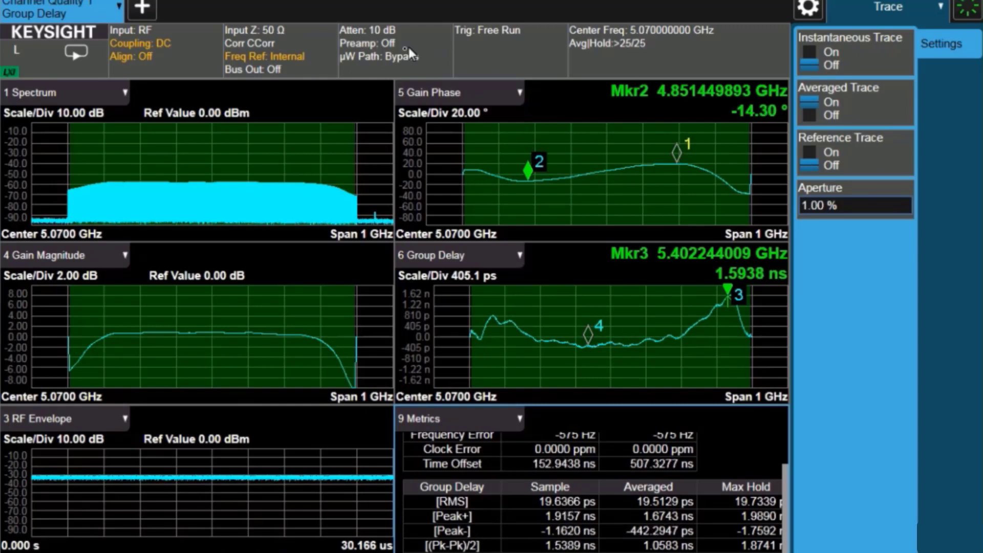
Turn Instantaneous Trace on alongside the averaged traces
{"action": "left_click", "coordinate": [889, 7]}
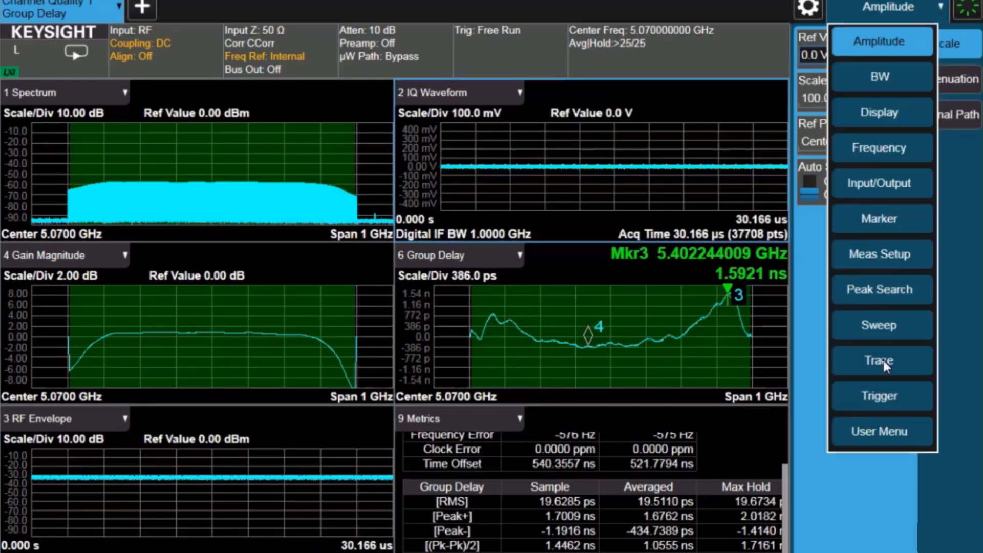
{"action": "left_click", "coordinate": [883, 361]}
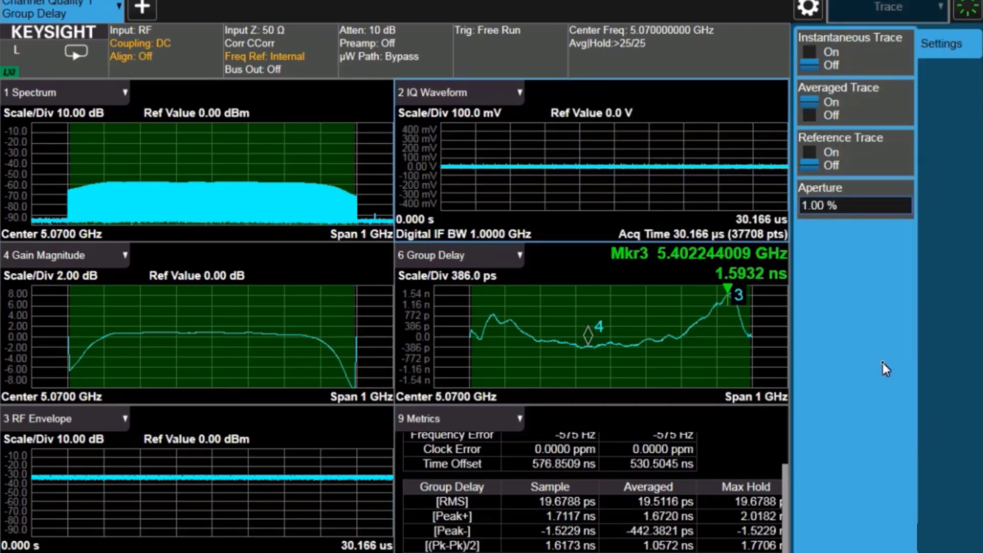
{"action": "left_click", "coordinate": [831, 52]}
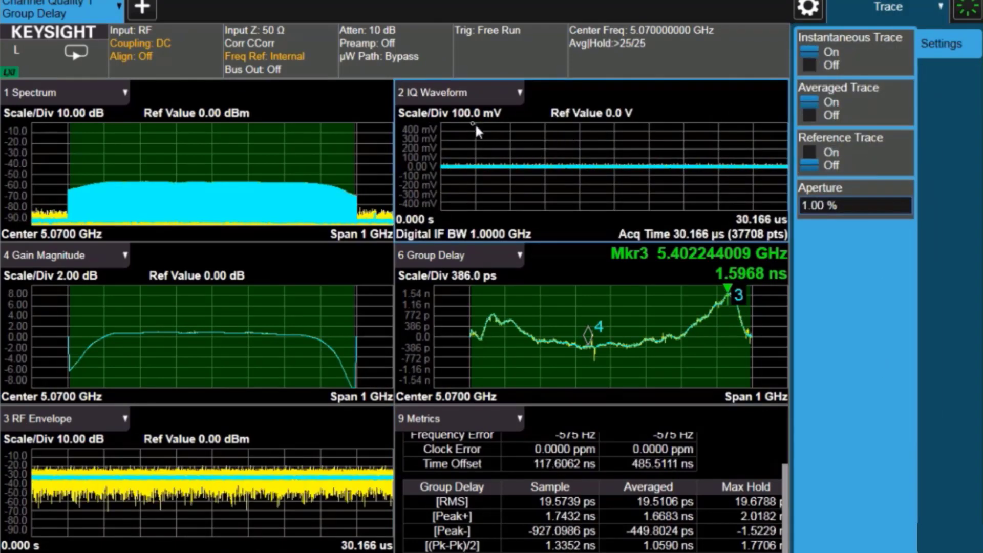
Change the IQ Waveform window's data to Phase
{"action": "left_click", "coordinate": [485, 92]}
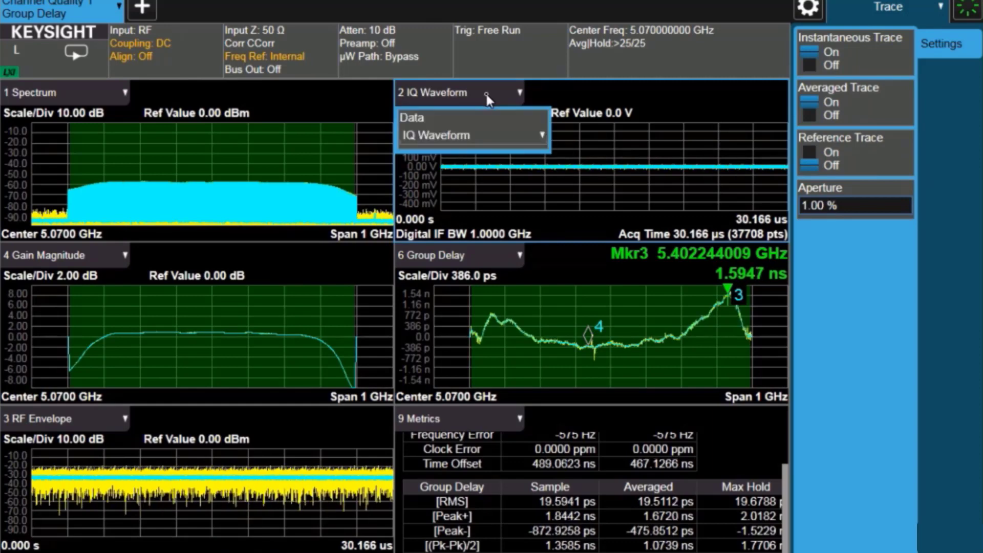
{"action": "left_click", "coordinate": [464, 134]}
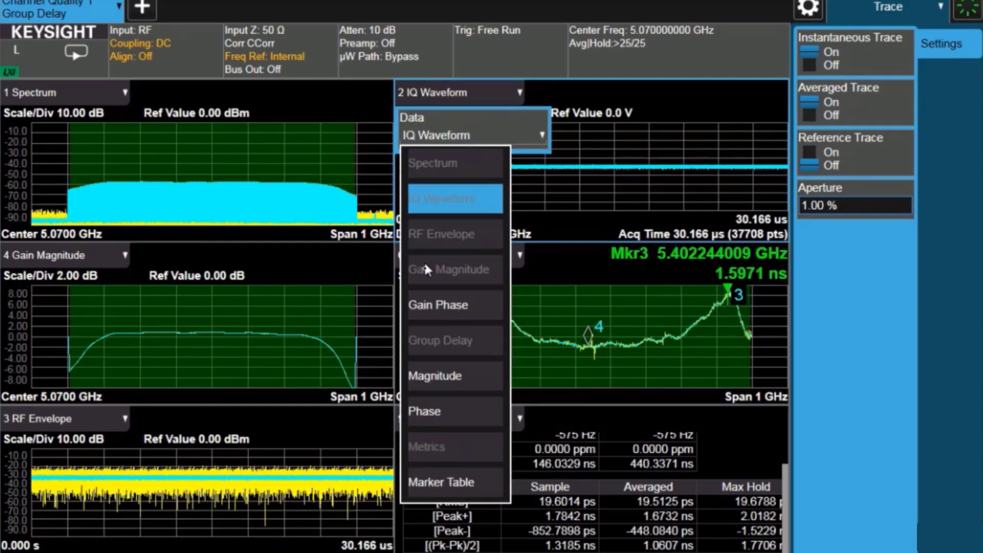
{"action": "left_click", "coordinate": [426, 414]}
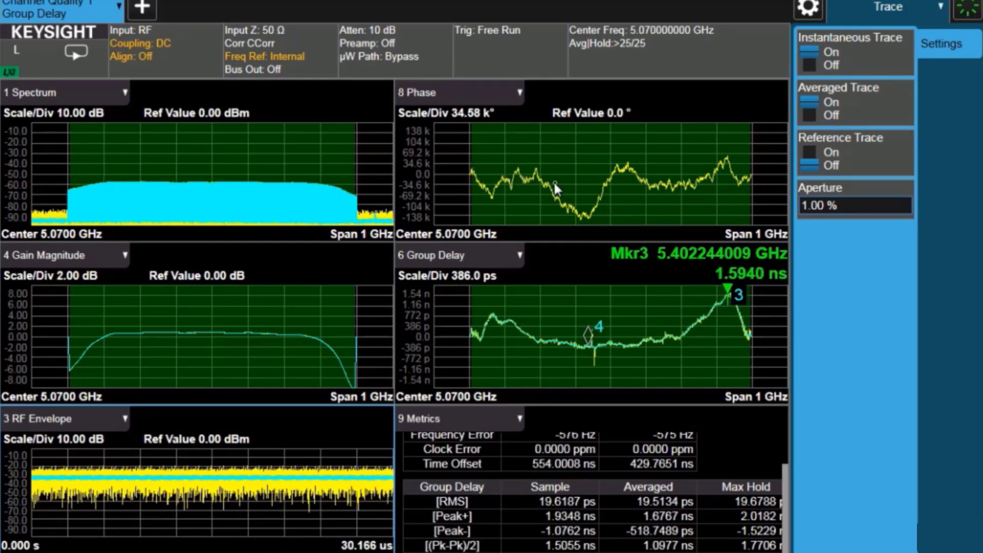
Apply a Parabolic Phase fill to the tone table under Meas Setup > Tone
{"action": "left_click", "coordinate": [930, 7]}
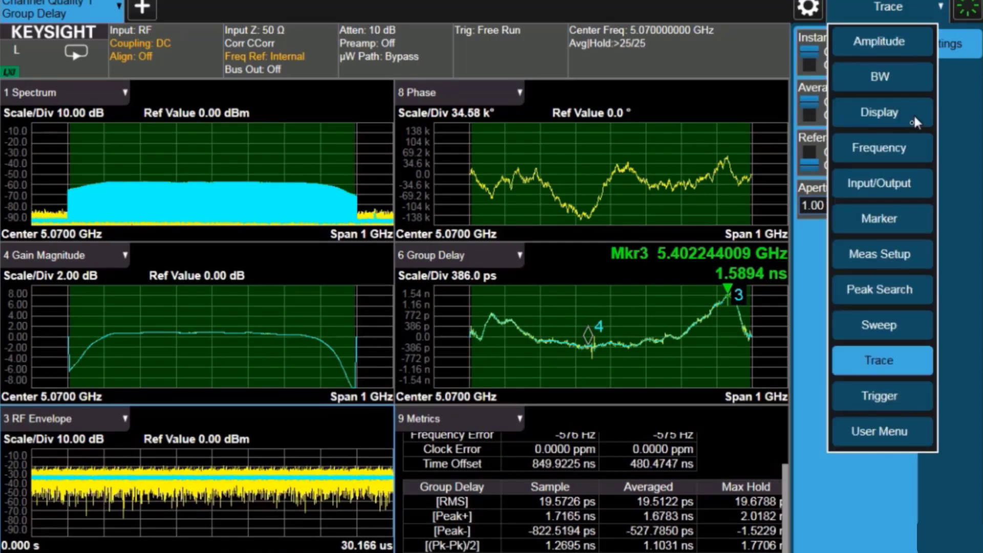
{"action": "left_click", "coordinate": [885, 255]}
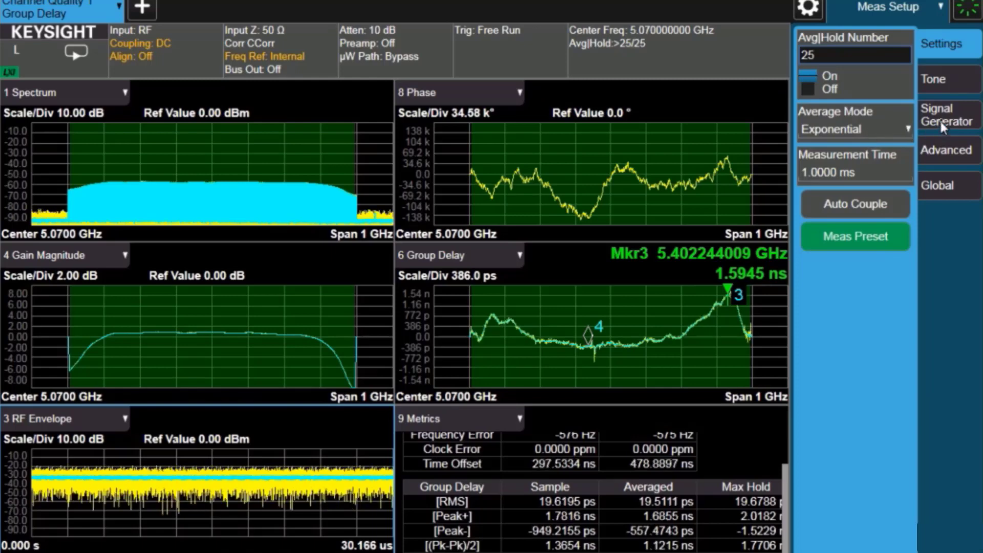
{"action": "left_click", "coordinate": [936, 81]}
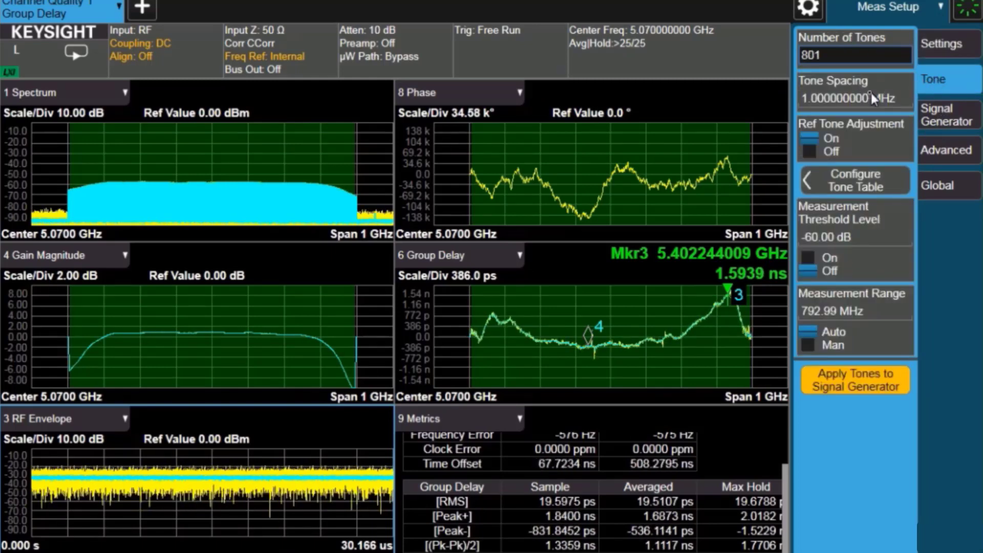
{"action": "left_click", "coordinate": [842, 181]}
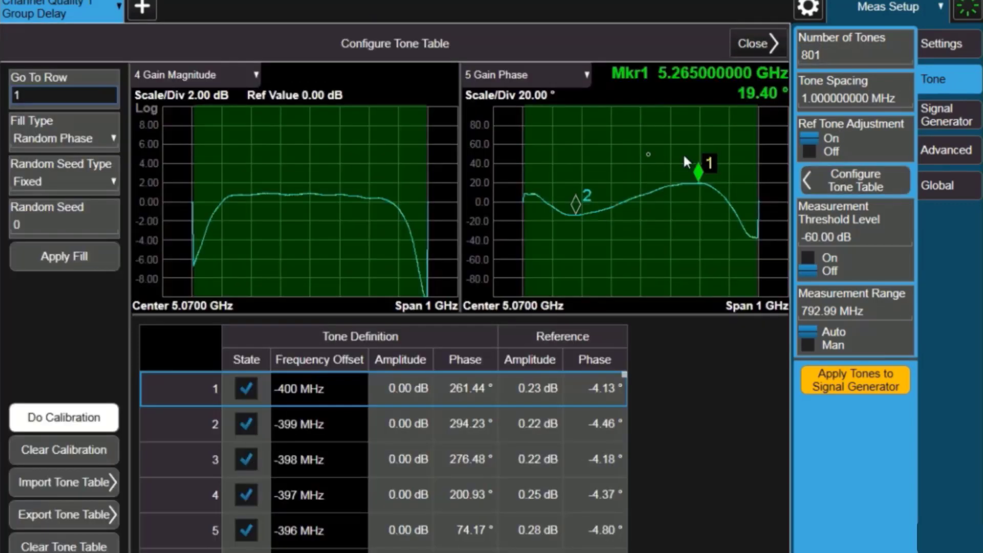
{"action": "left_click", "coordinate": [43, 138]}
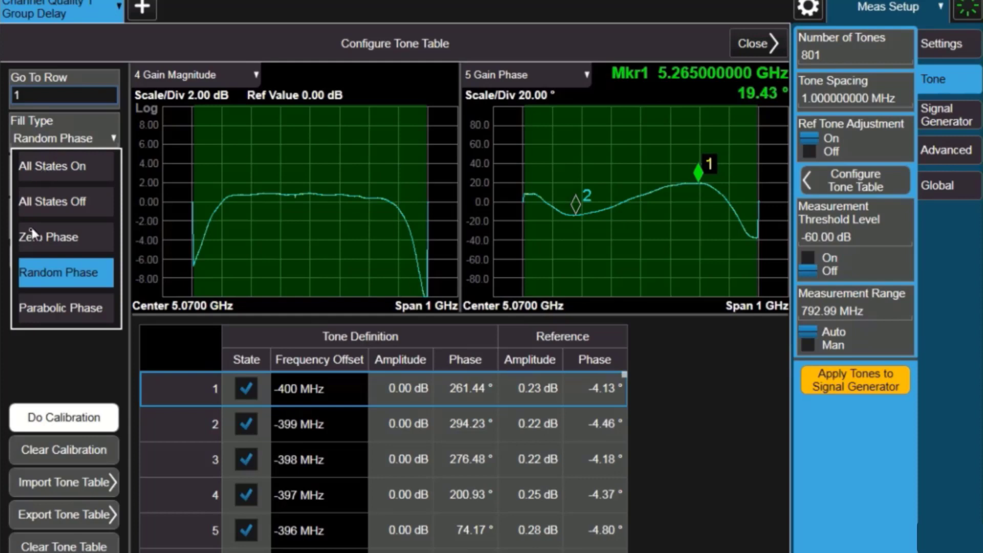
{"action": "left_click", "coordinate": [33, 307]}
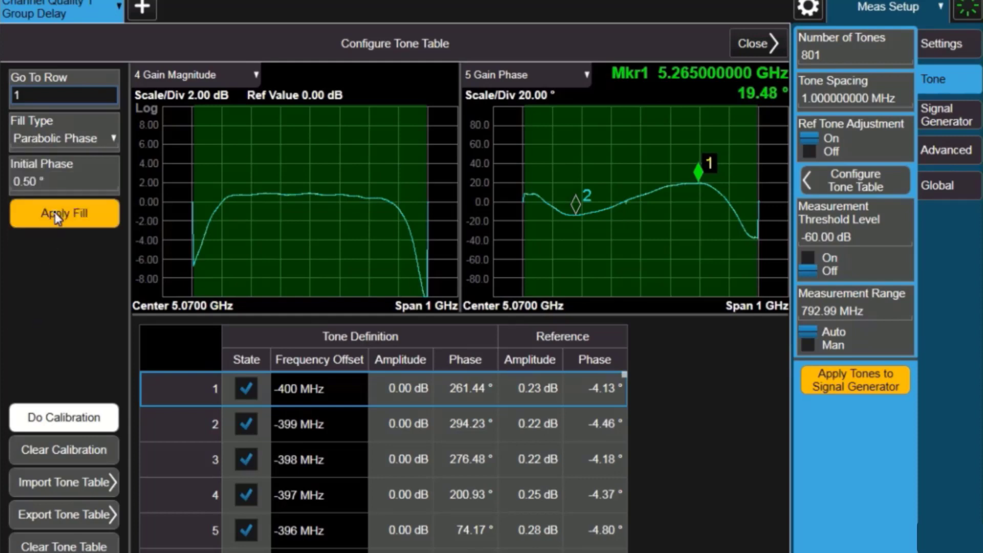
{"action": "left_click", "coordinate": [56, 215]}
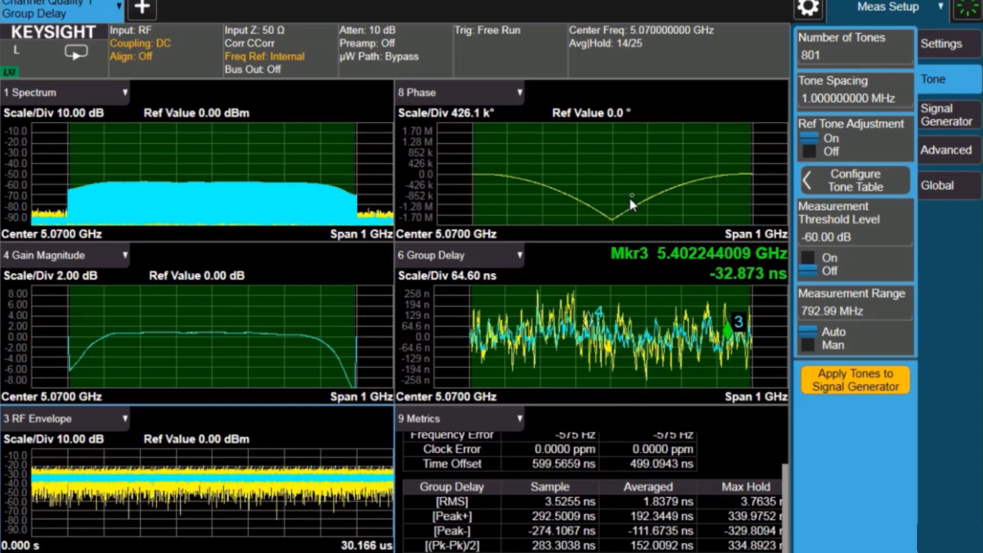
Briefly maximize the Phase window, then from Gain Magnitude apply the parabolic-phase tones to the signal generator
{"action": "double_click", "coordinate": [690, 98]}
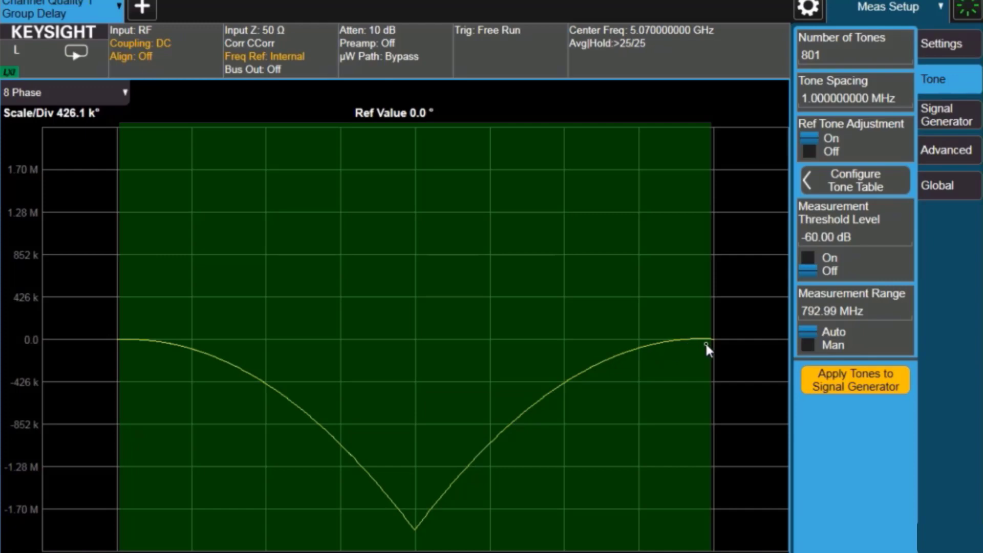
{"action": "double_click", "coordinate": [545, 271]}
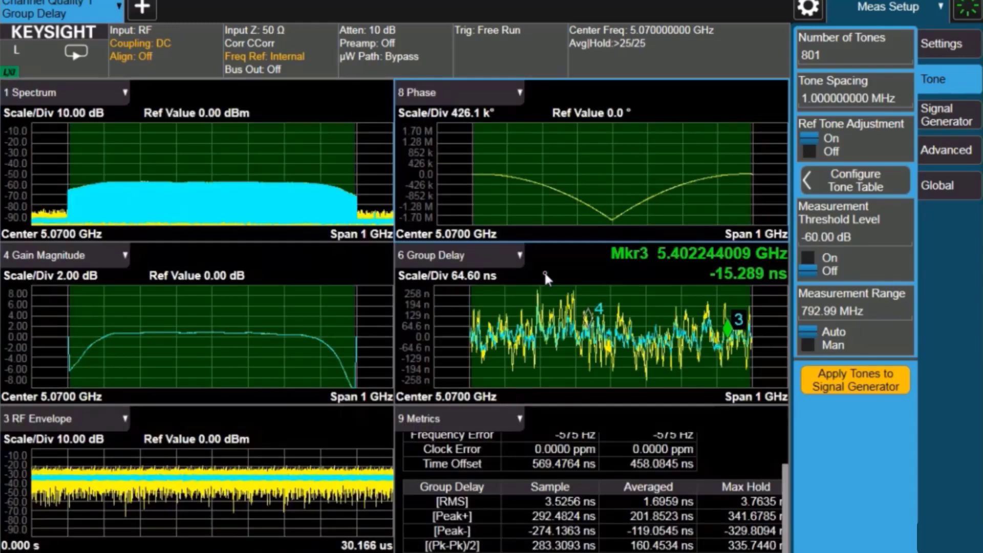
{"action": "left_click", "coordinate": [215, 336]}
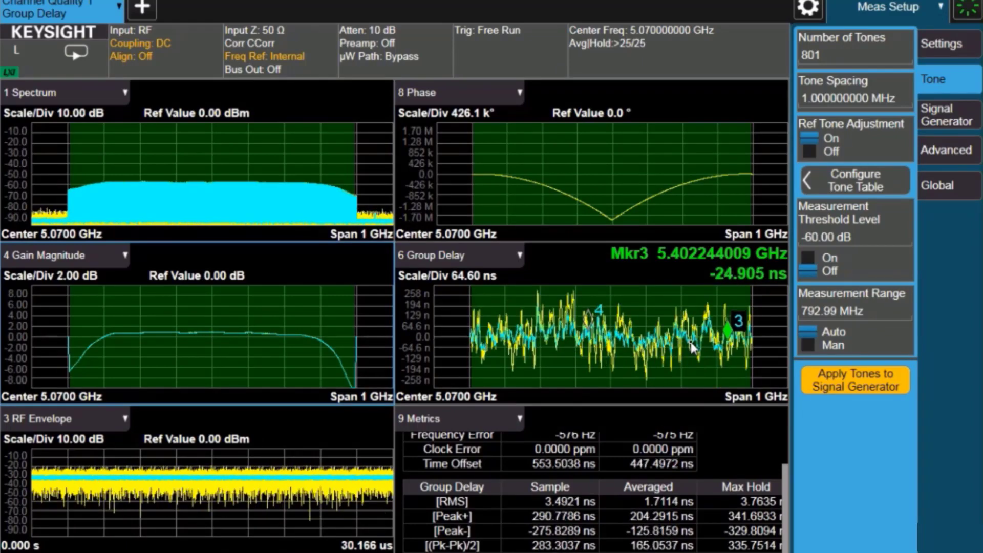
{"action": "left_click", "coordinate": [864, 382]}
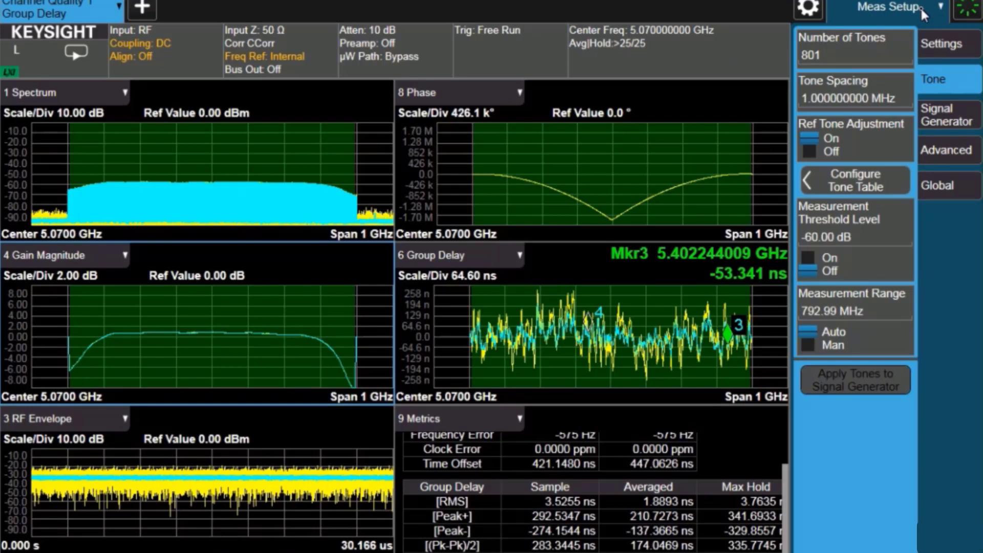
Set the Phase window's data to Gain Phase and make marker 1 at 5.265 GHz active
{"action": "left_click", "coordinate": [515, 100]}
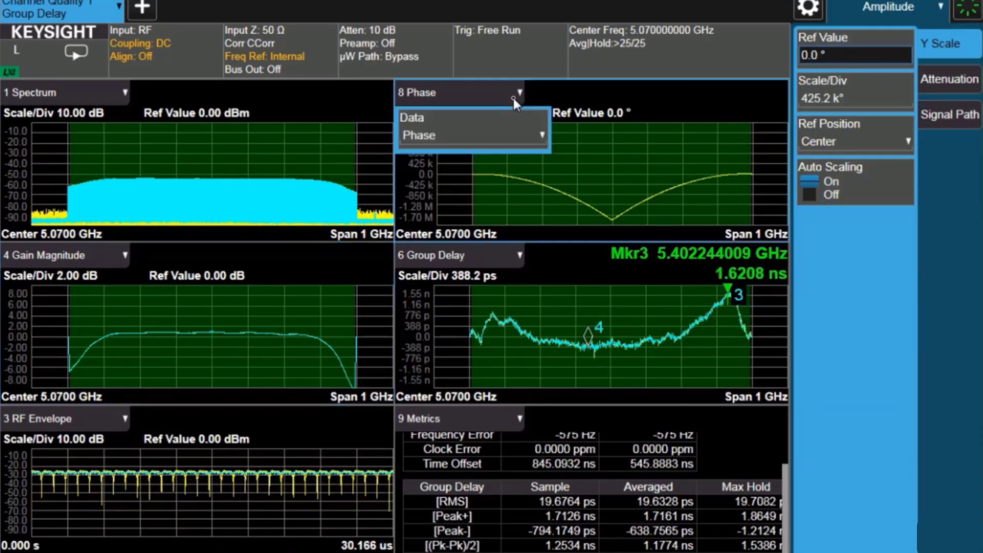
{"action": "left_click", "coordinate": [493, 134]}
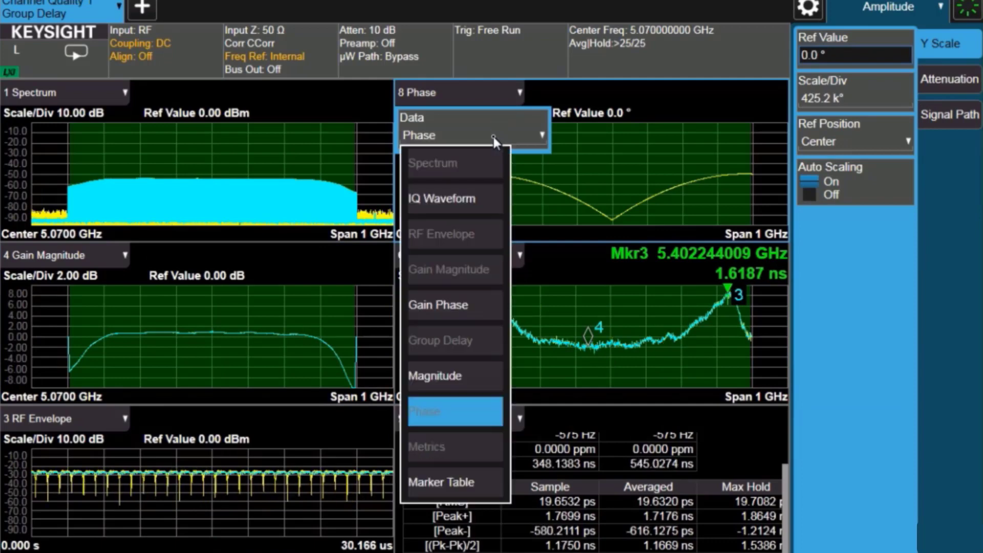
{"action": "left_click", "coordinate": [440, 305]}
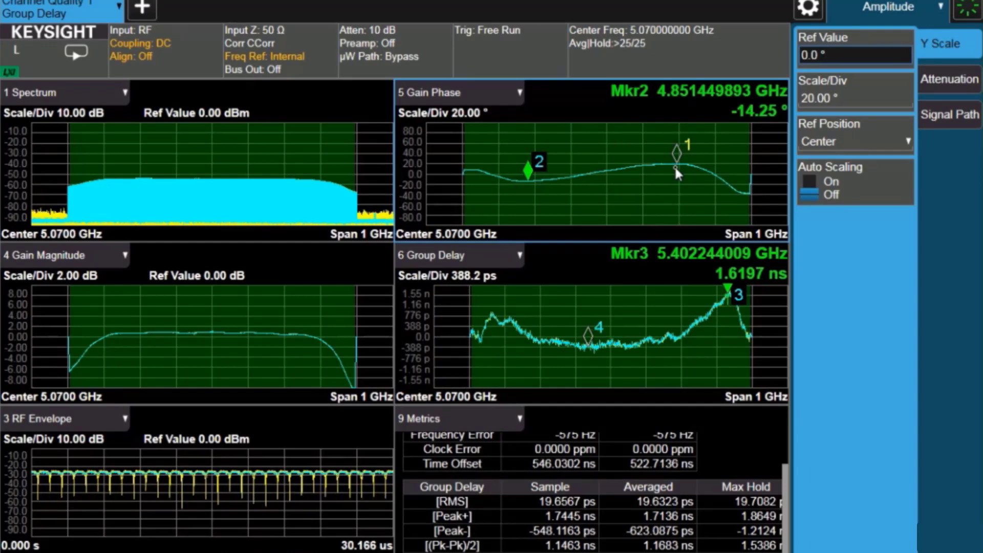
{"action": "left_click", "coordinate": [676, 151]}
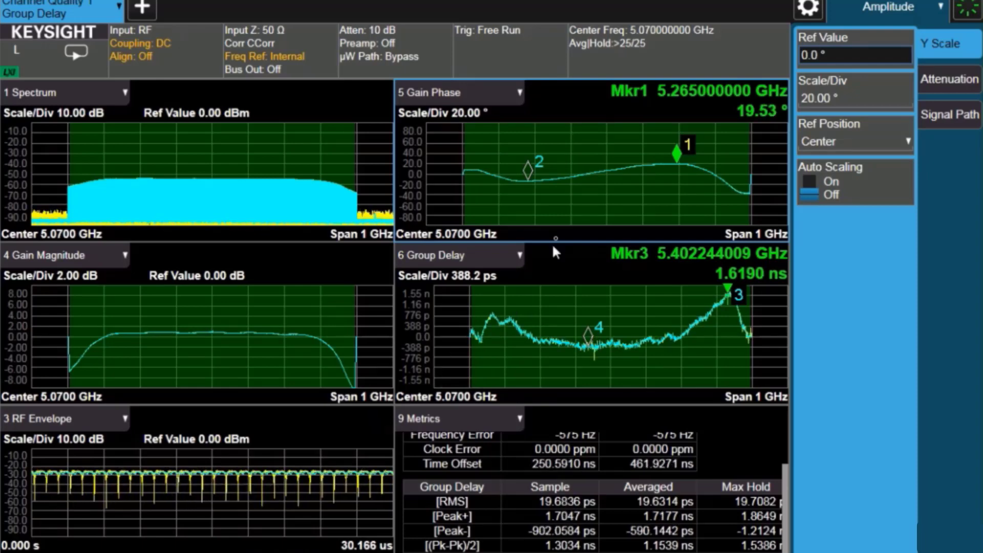
Open the Sweep / Measure panel showing continuous, single, restart and pause controls
{"action": "left_click", "coordinate": [72, 56]}
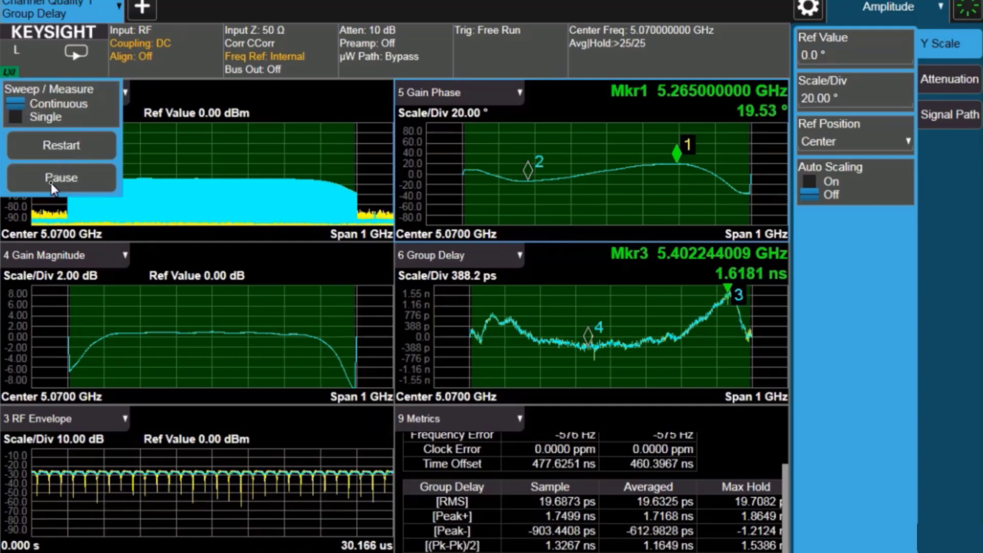